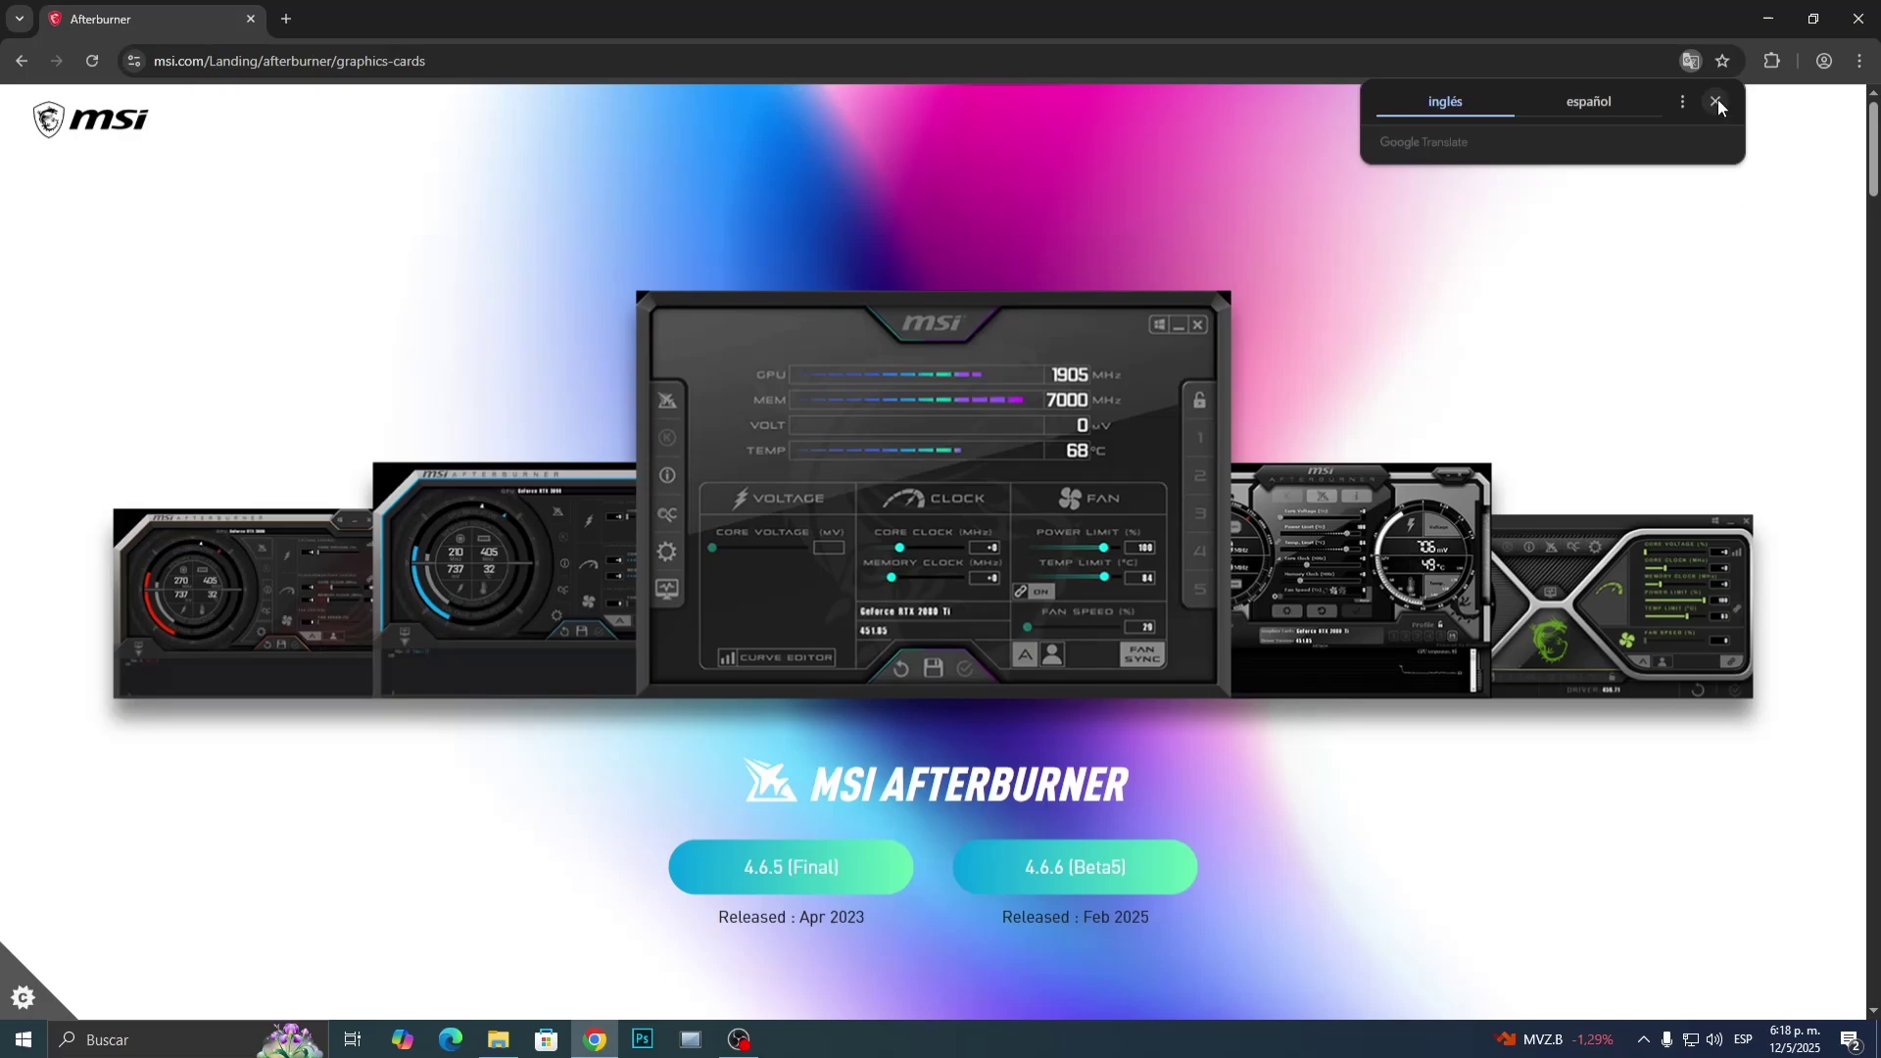
- Download MSI Afterburner 4.6.5 (Final) and run MSIAfterburnerInstaller465 from the MSIAfterburnerSetup folder
left_click(1716, 101)
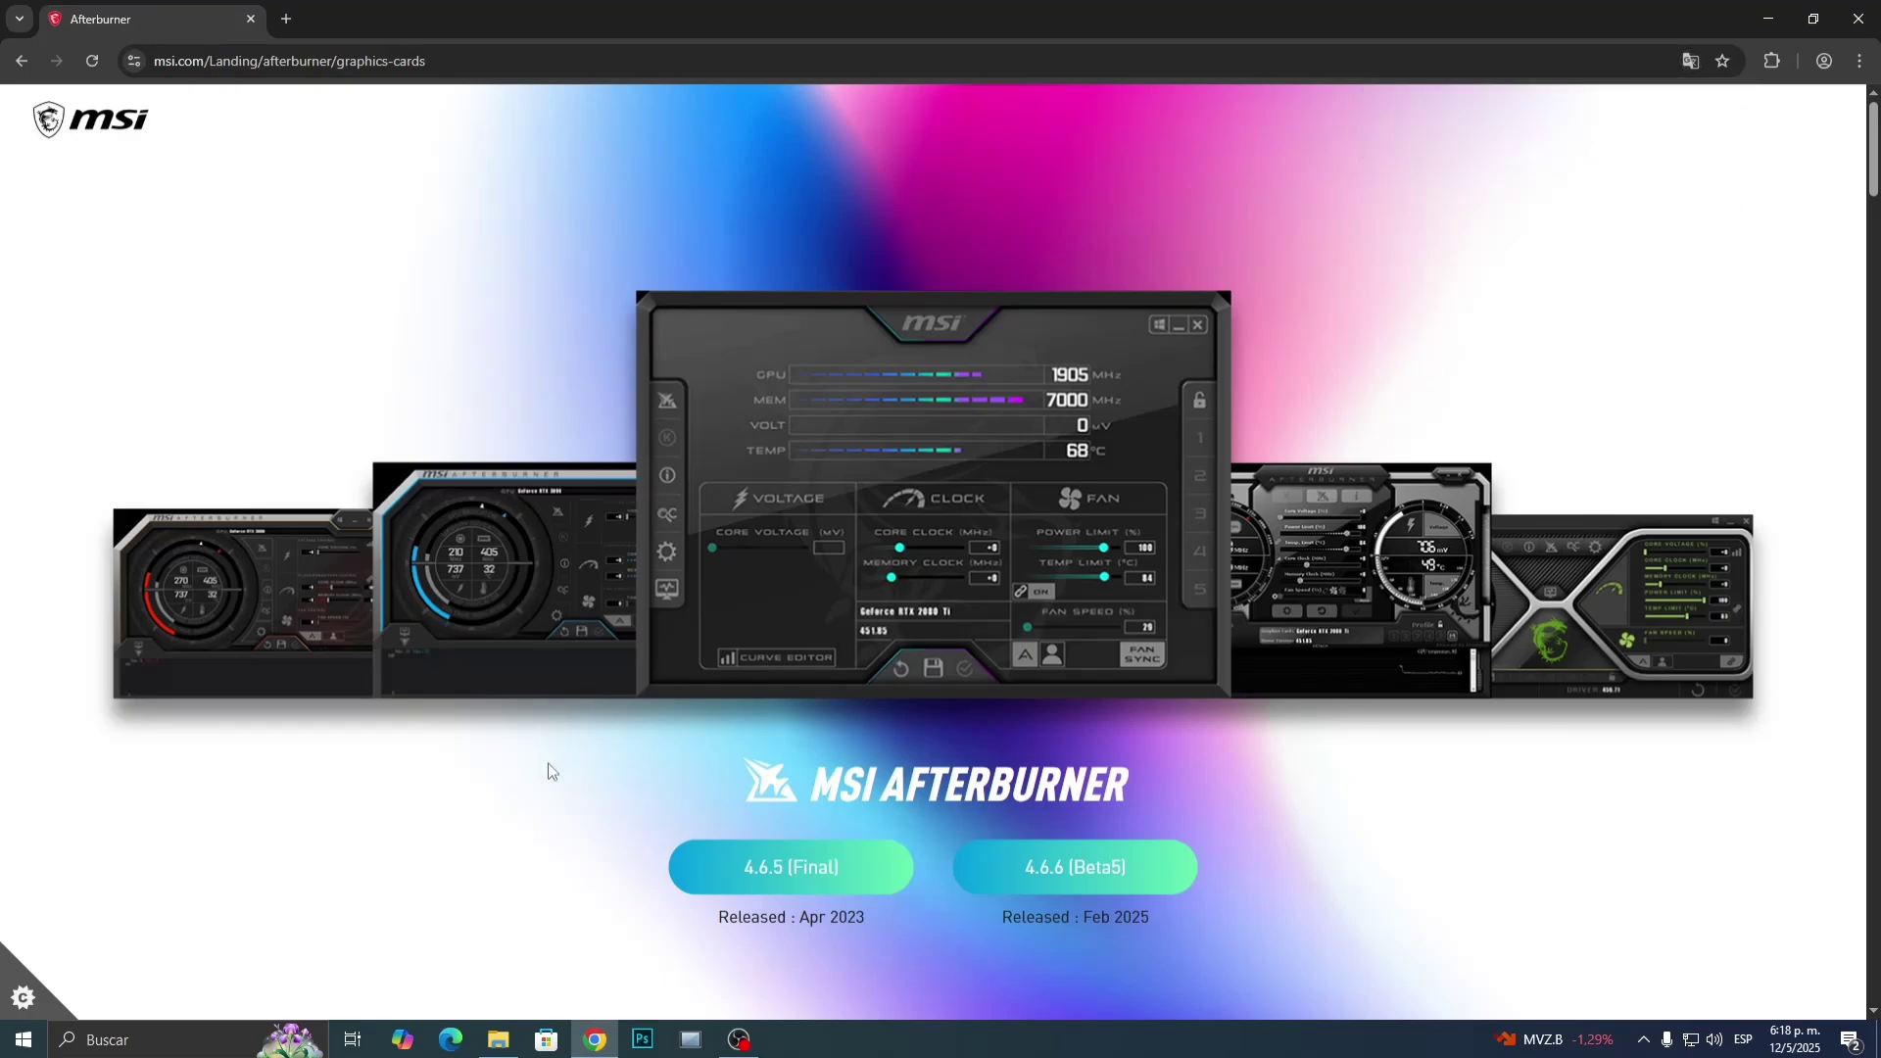
left_click(779, 871)
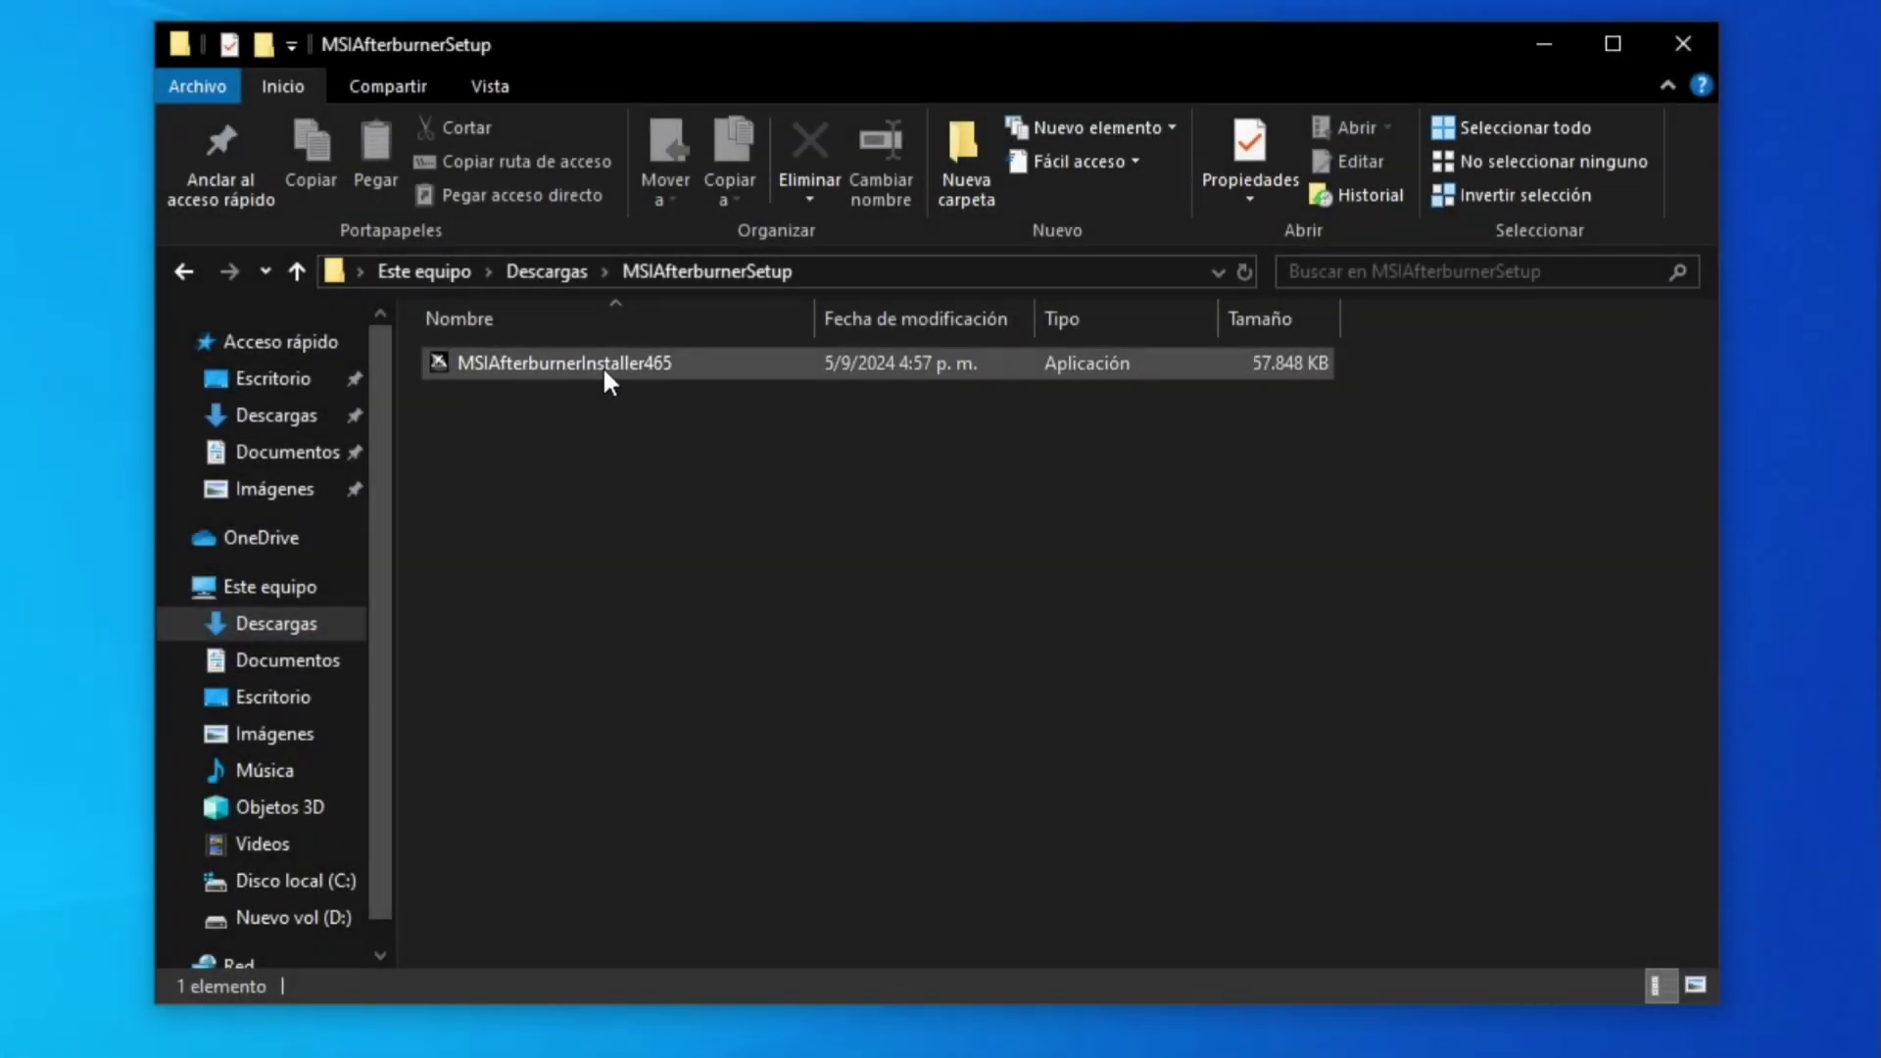
double_click(603, 364)
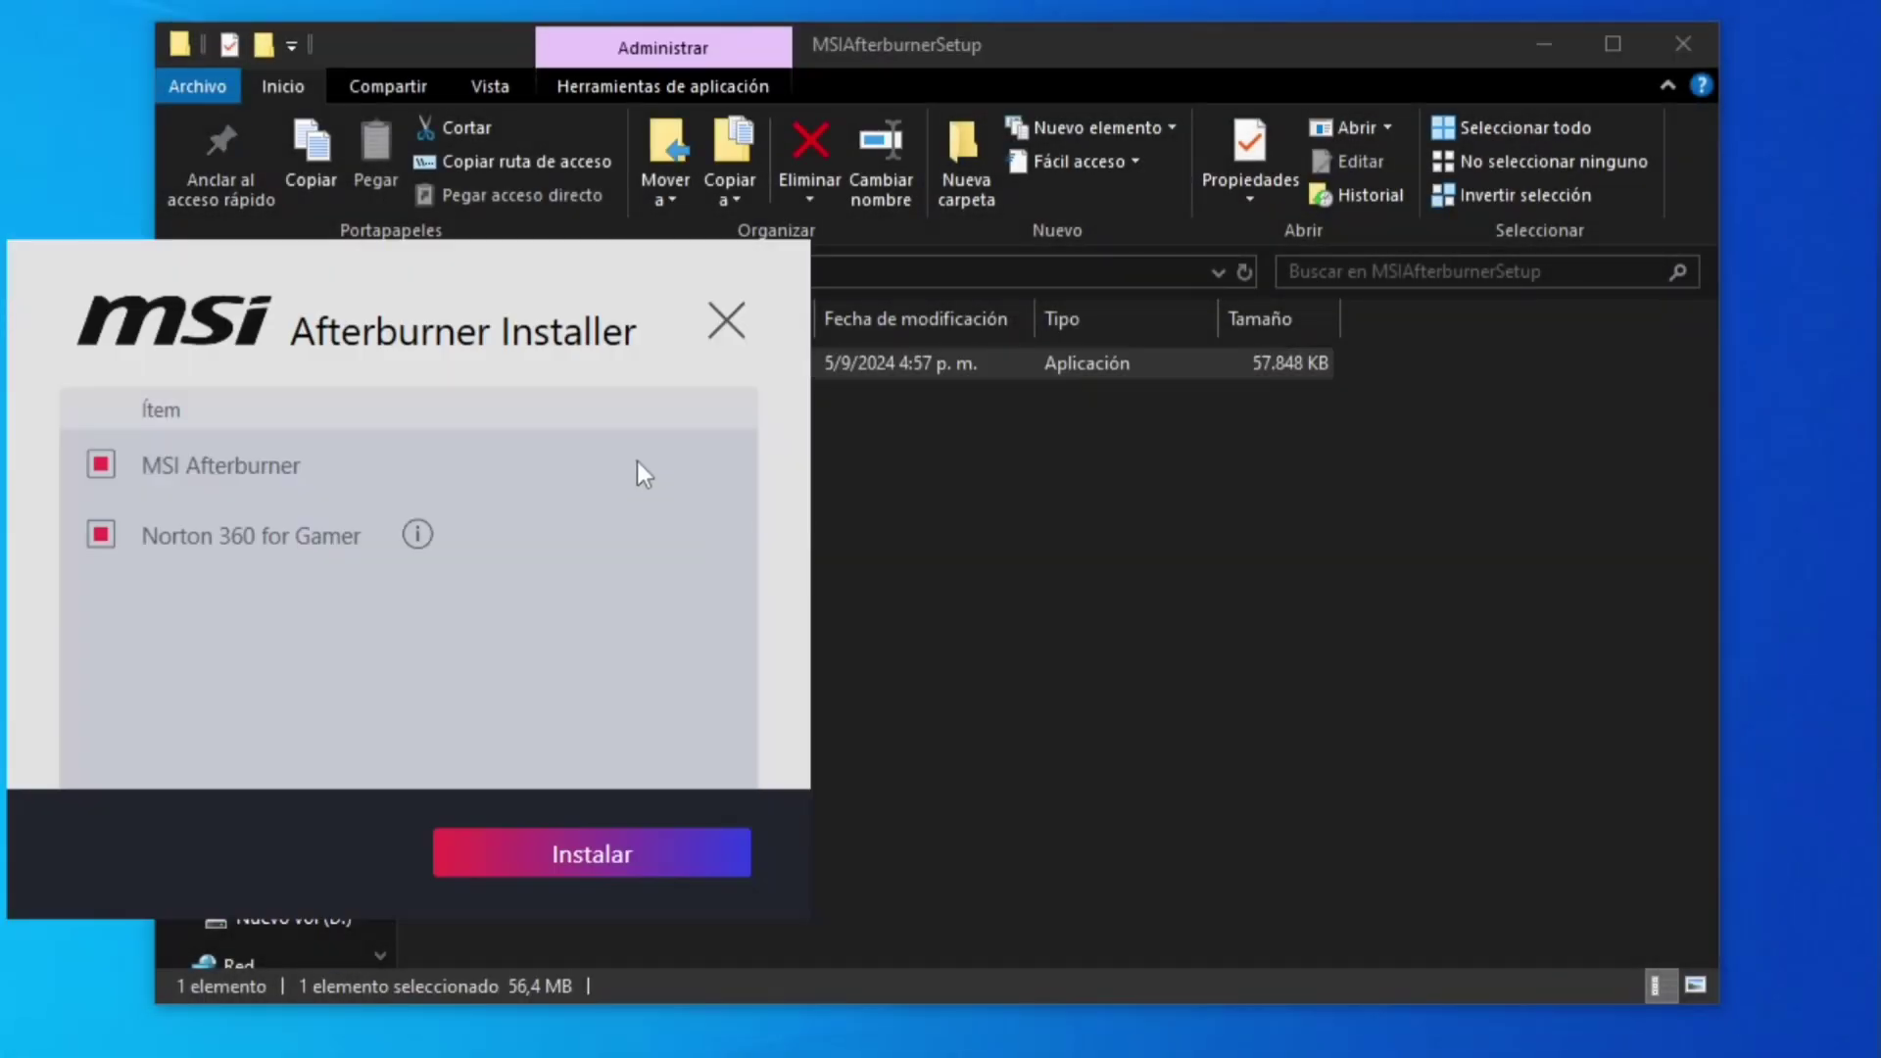
left_click_drag(487, 271, 1076, 172)
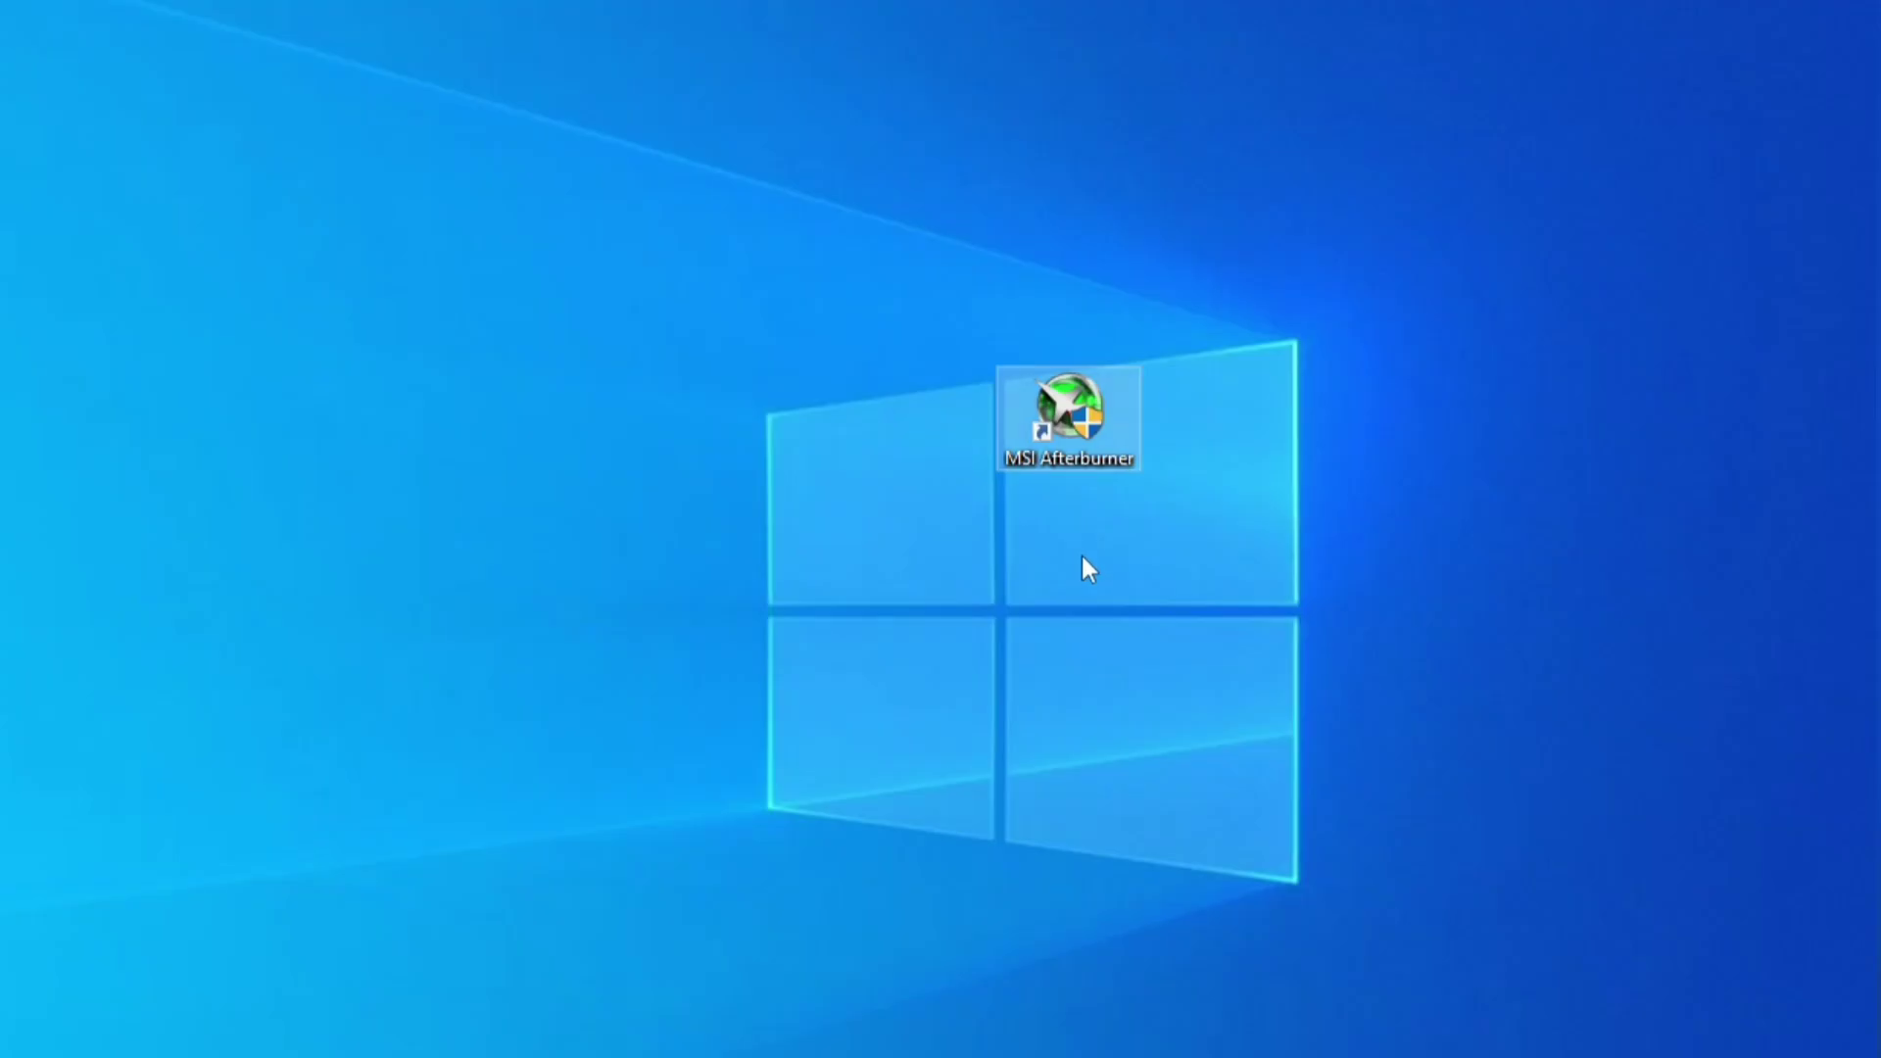
- Launch MSI Afterburner and check the main graphics processor choice in its general properties
double_click(1068, 411)
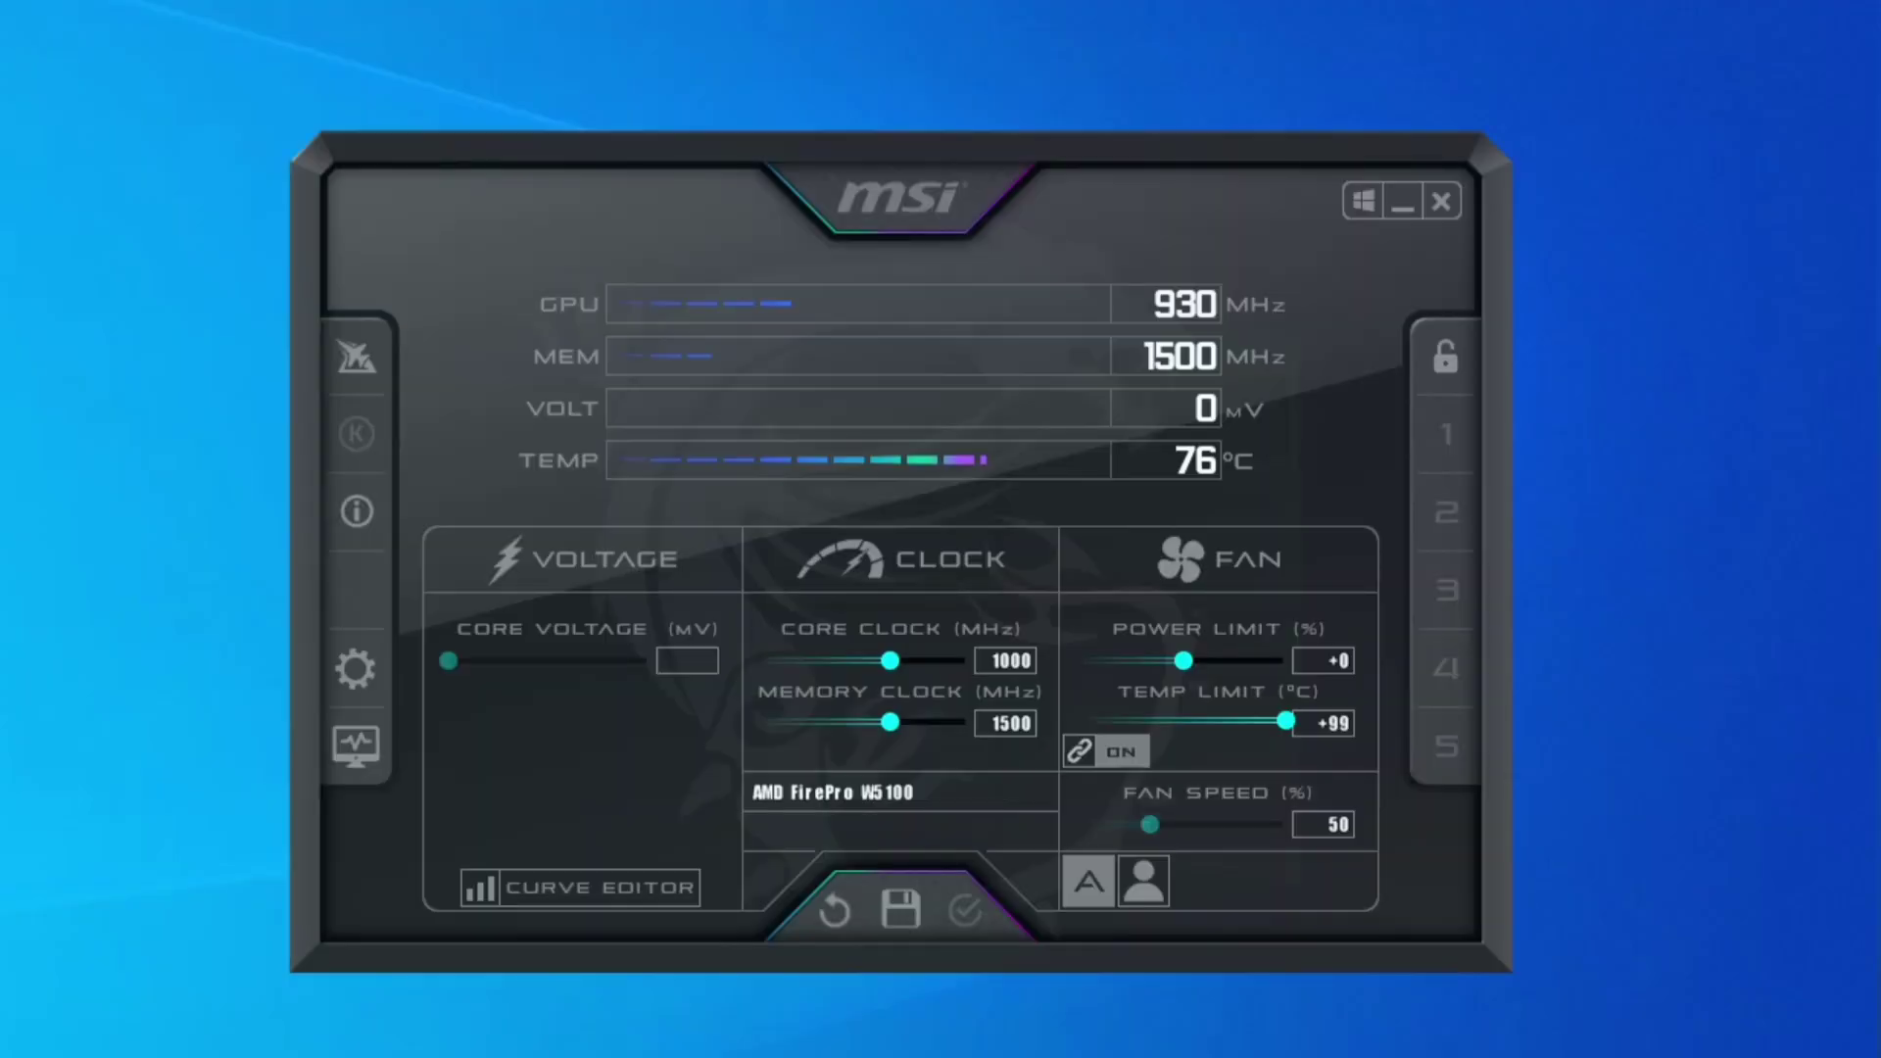
left_click(355, 667)
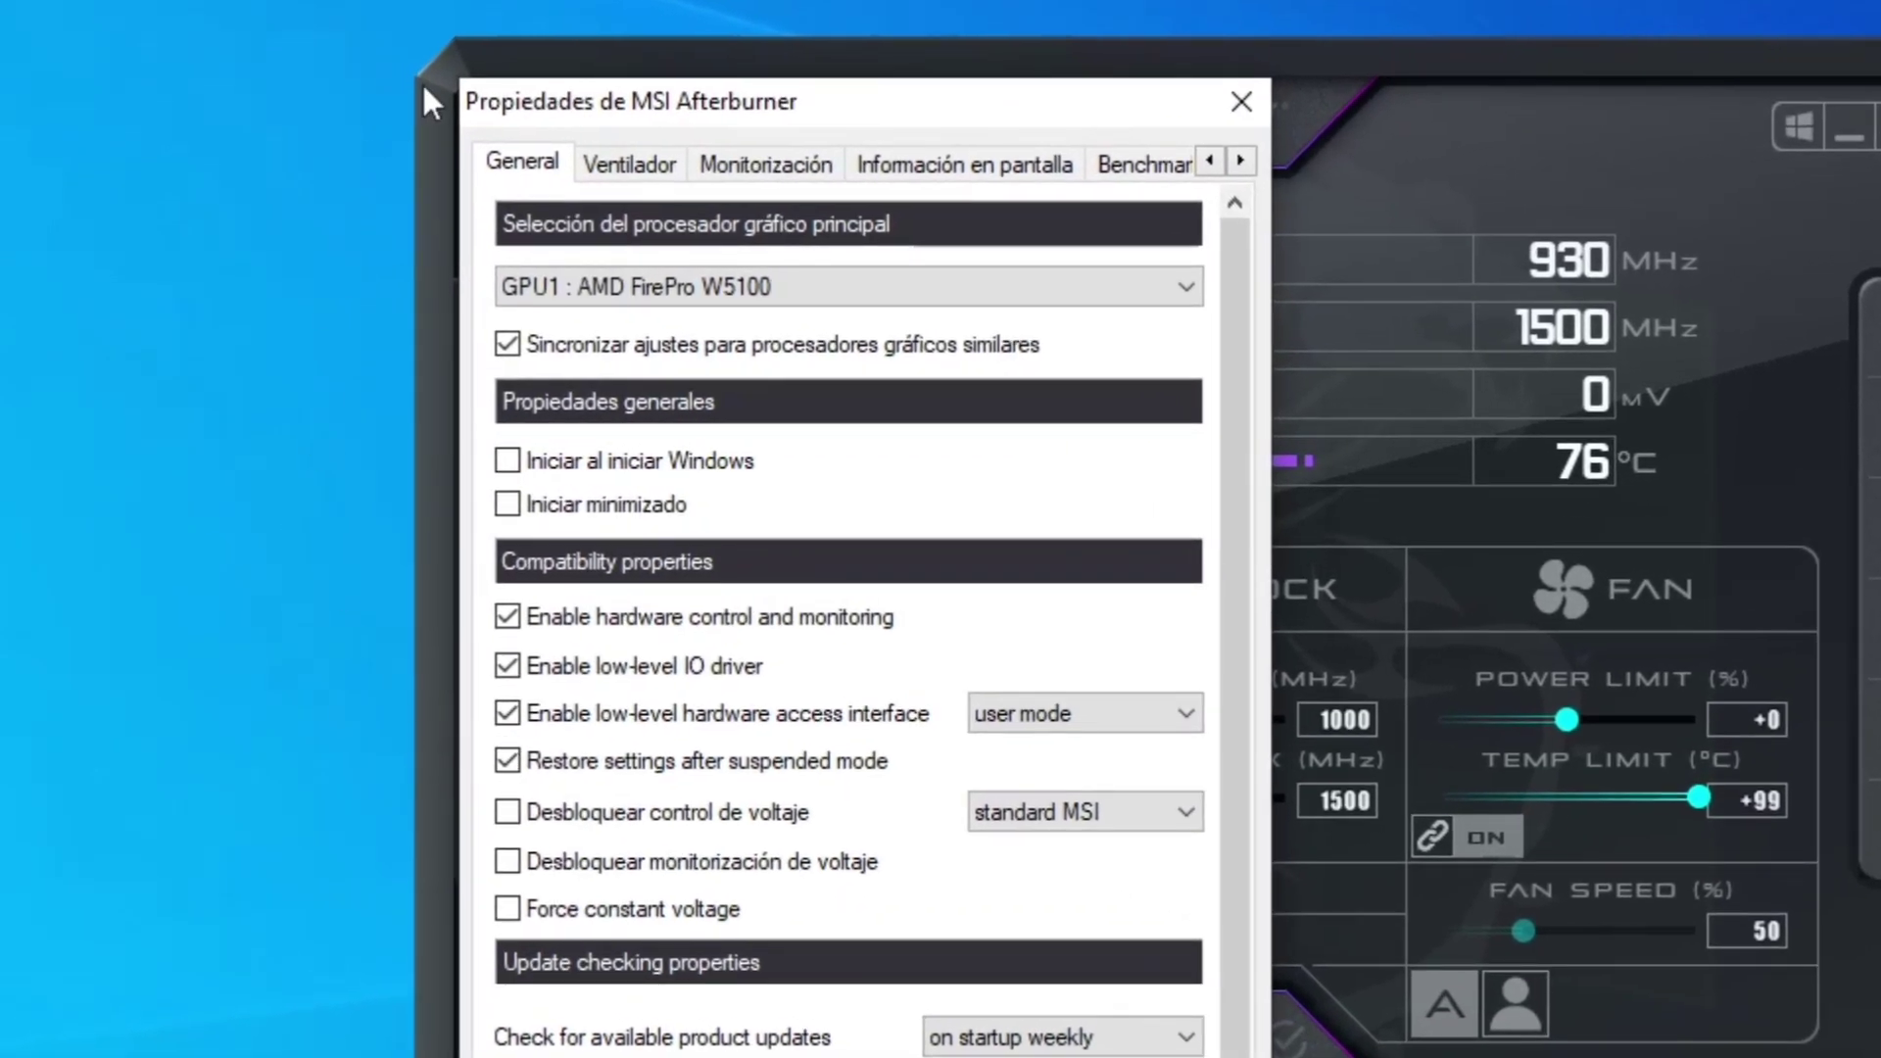
left_click(1152, 288)
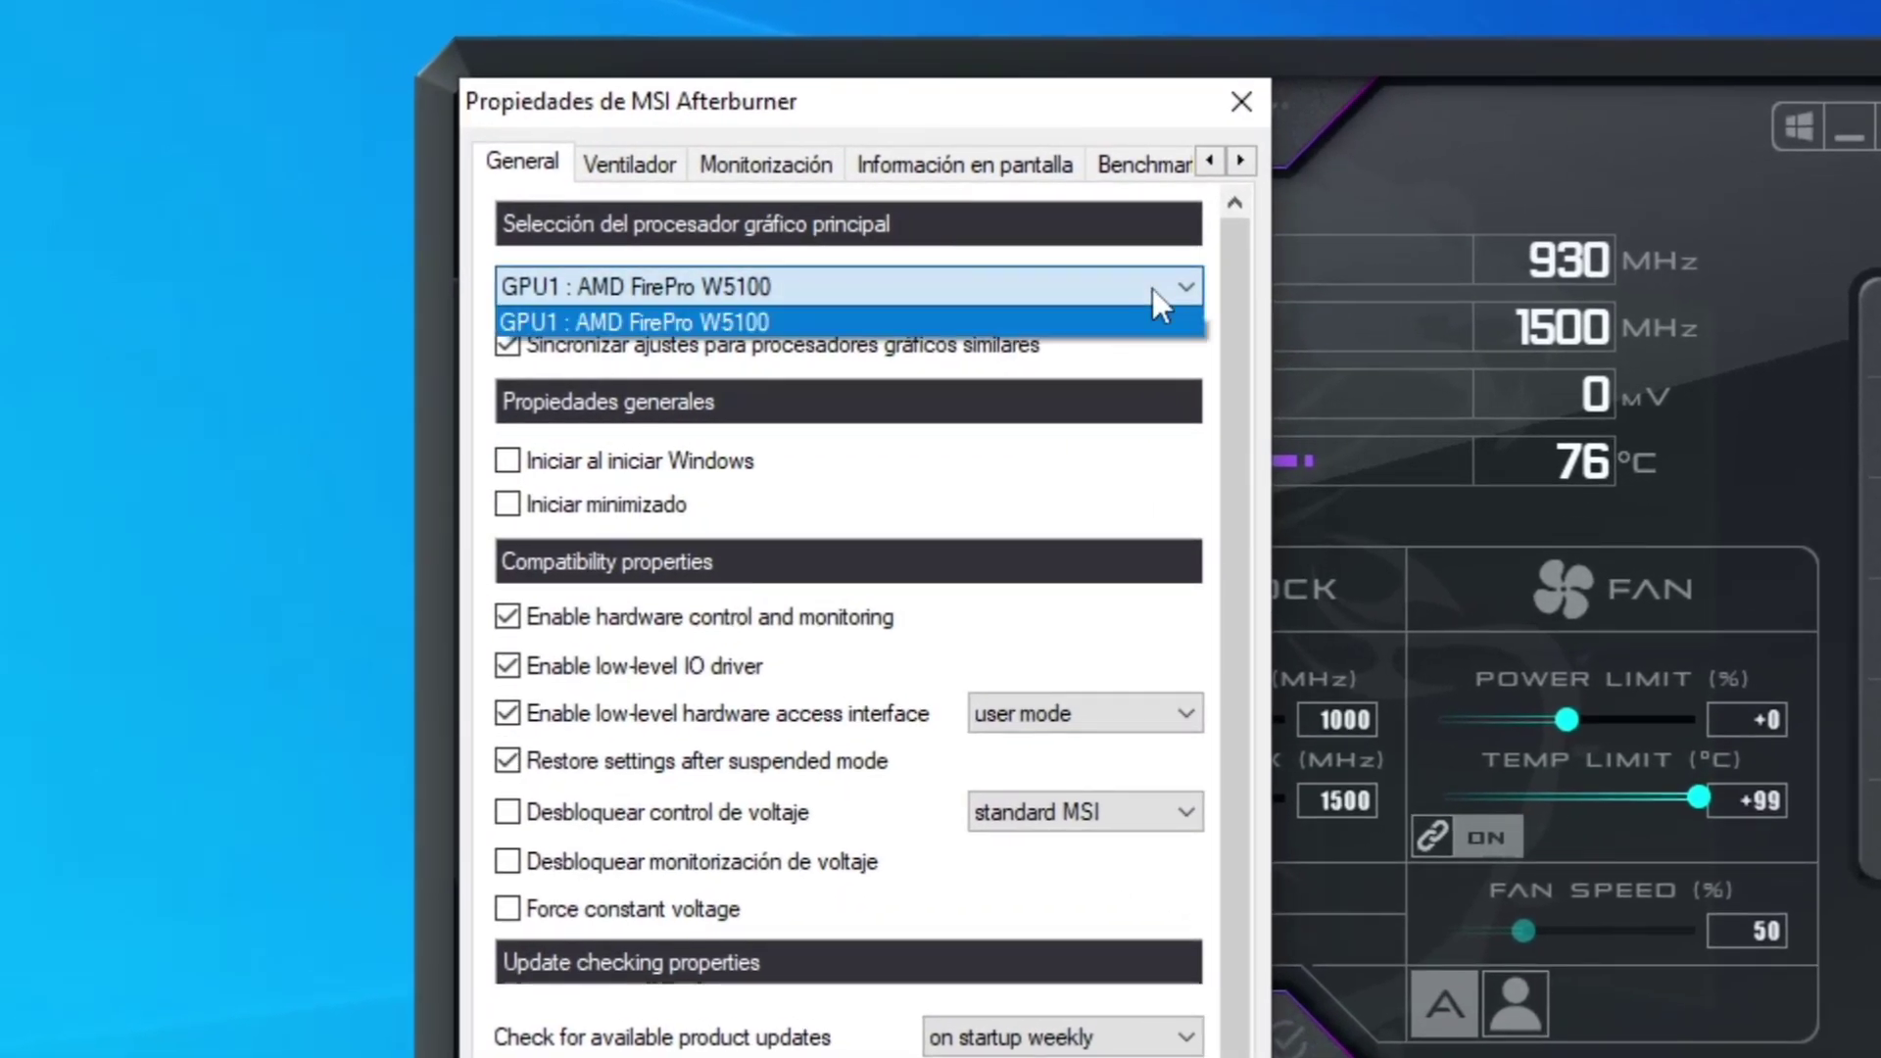
left_click(1152, 288)
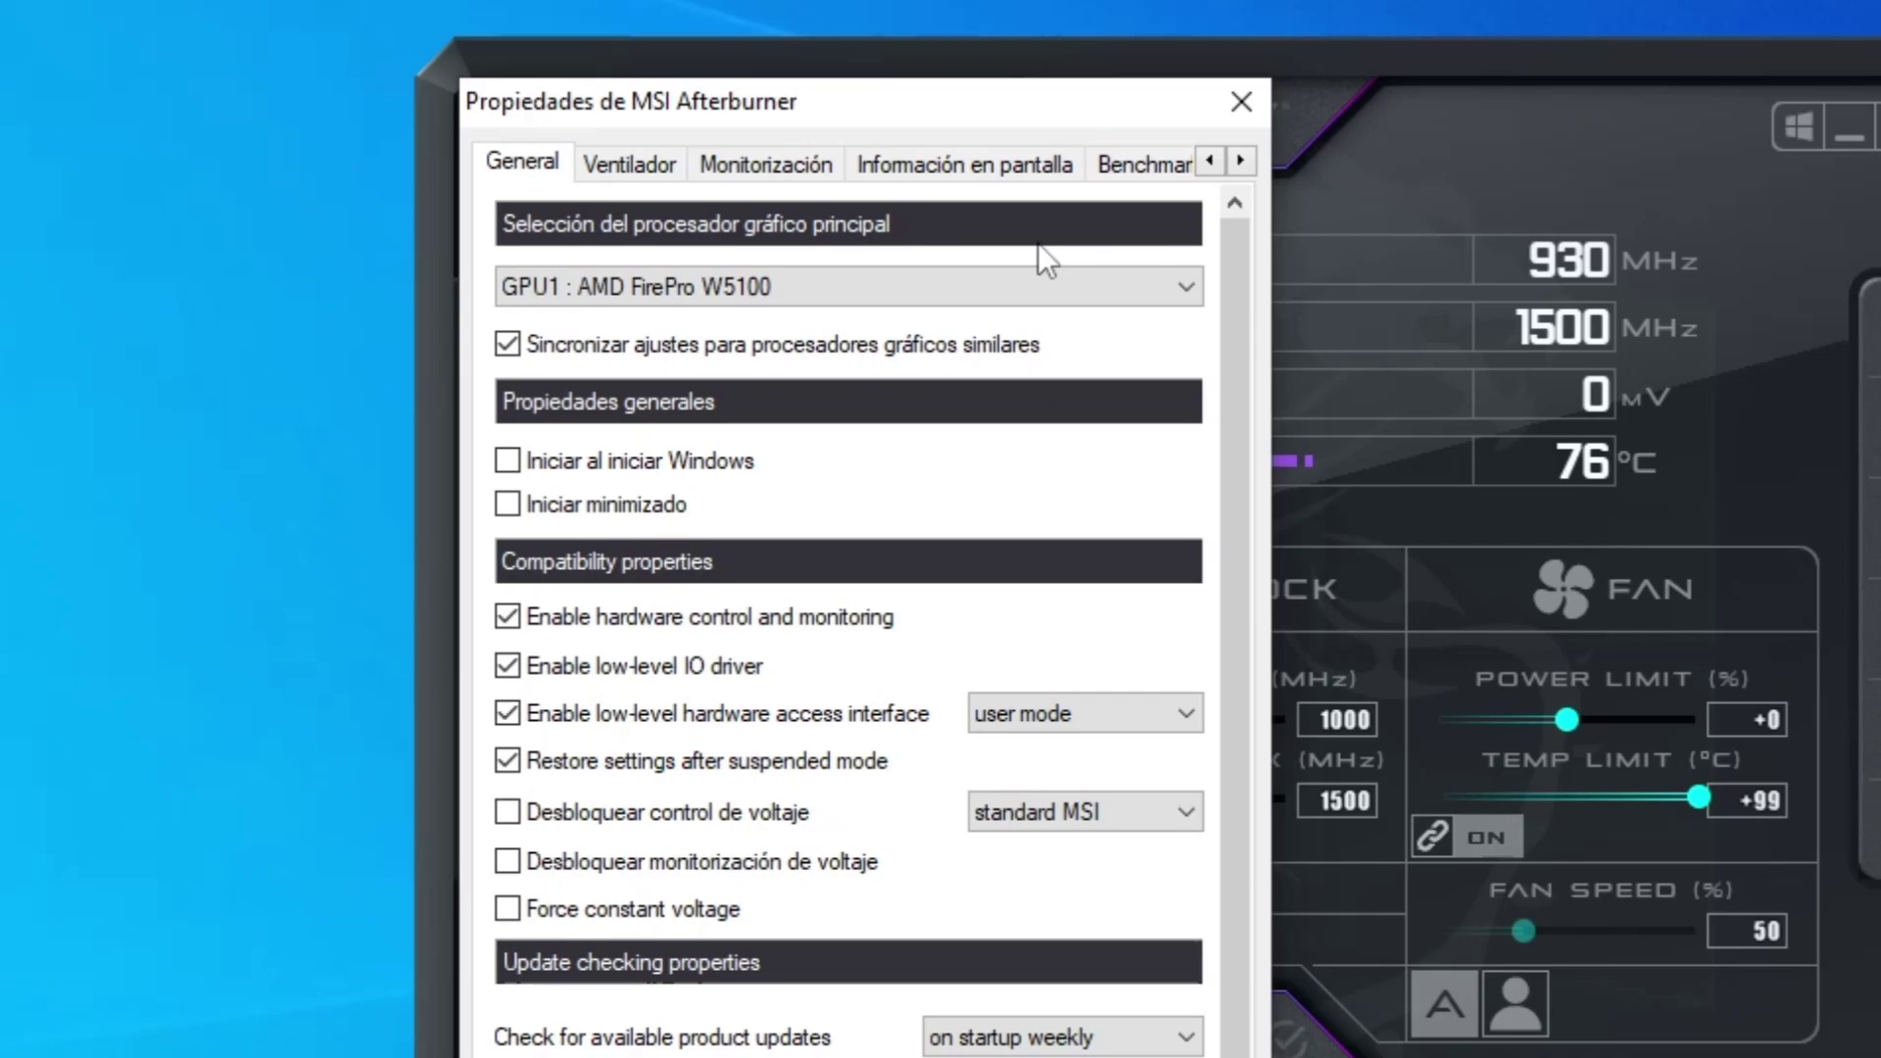
- Review the active hardware monitoring graphs, including Velocidad de fotogramas, and the on-screen information options, and accept the properties
left_click(786, 167)
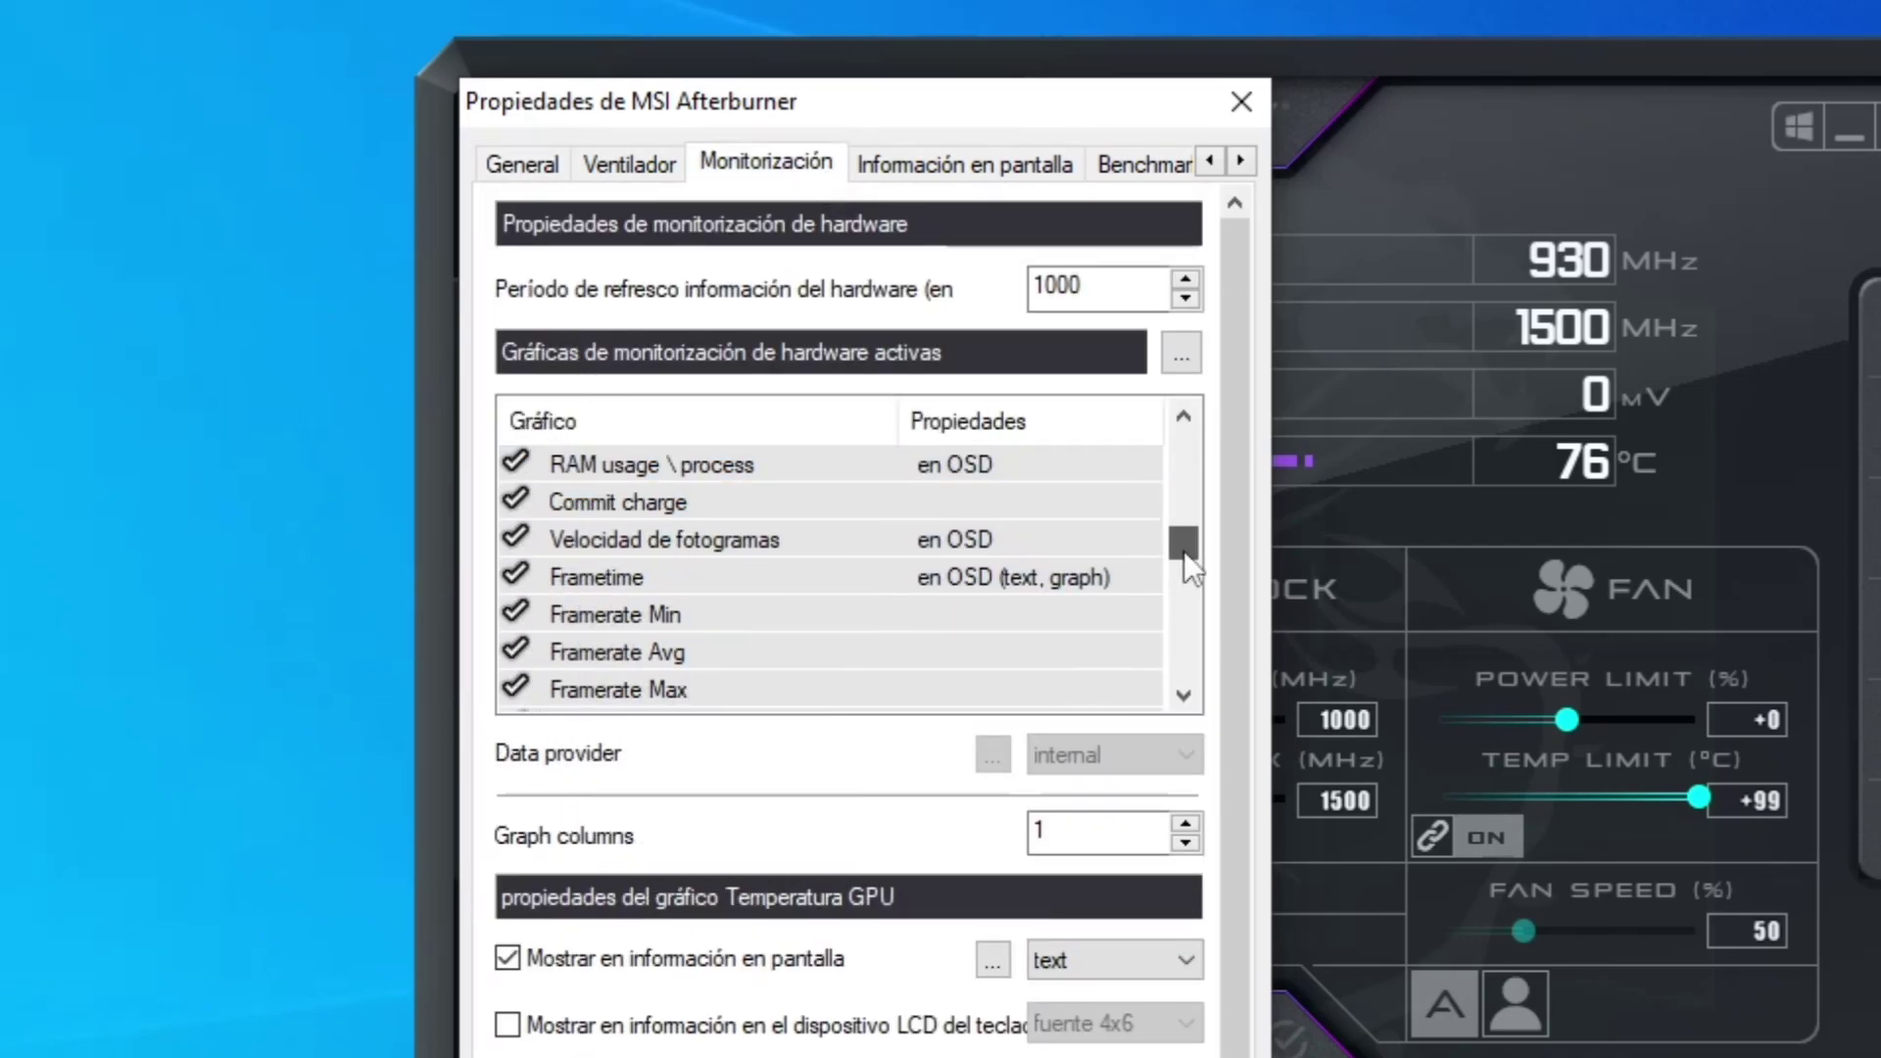
scroll(1184, 550, "up", 1)
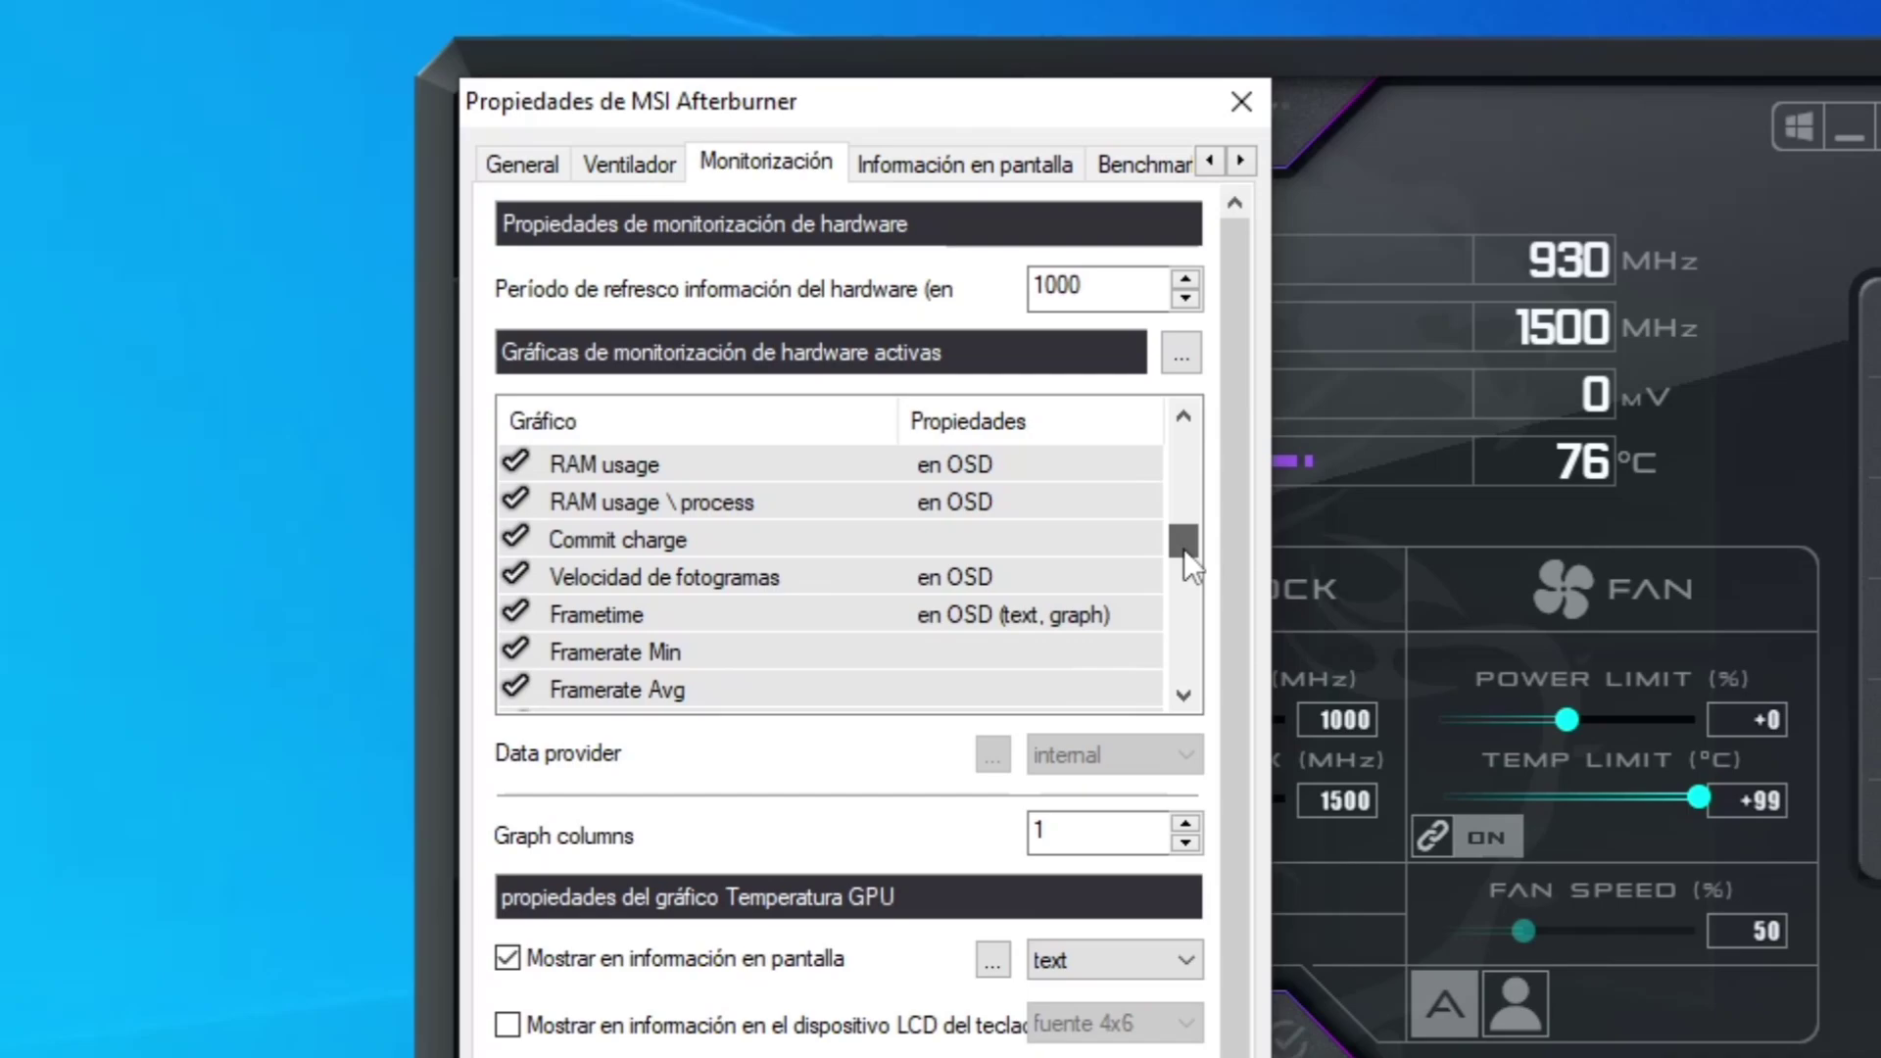
left_click(862, 577)
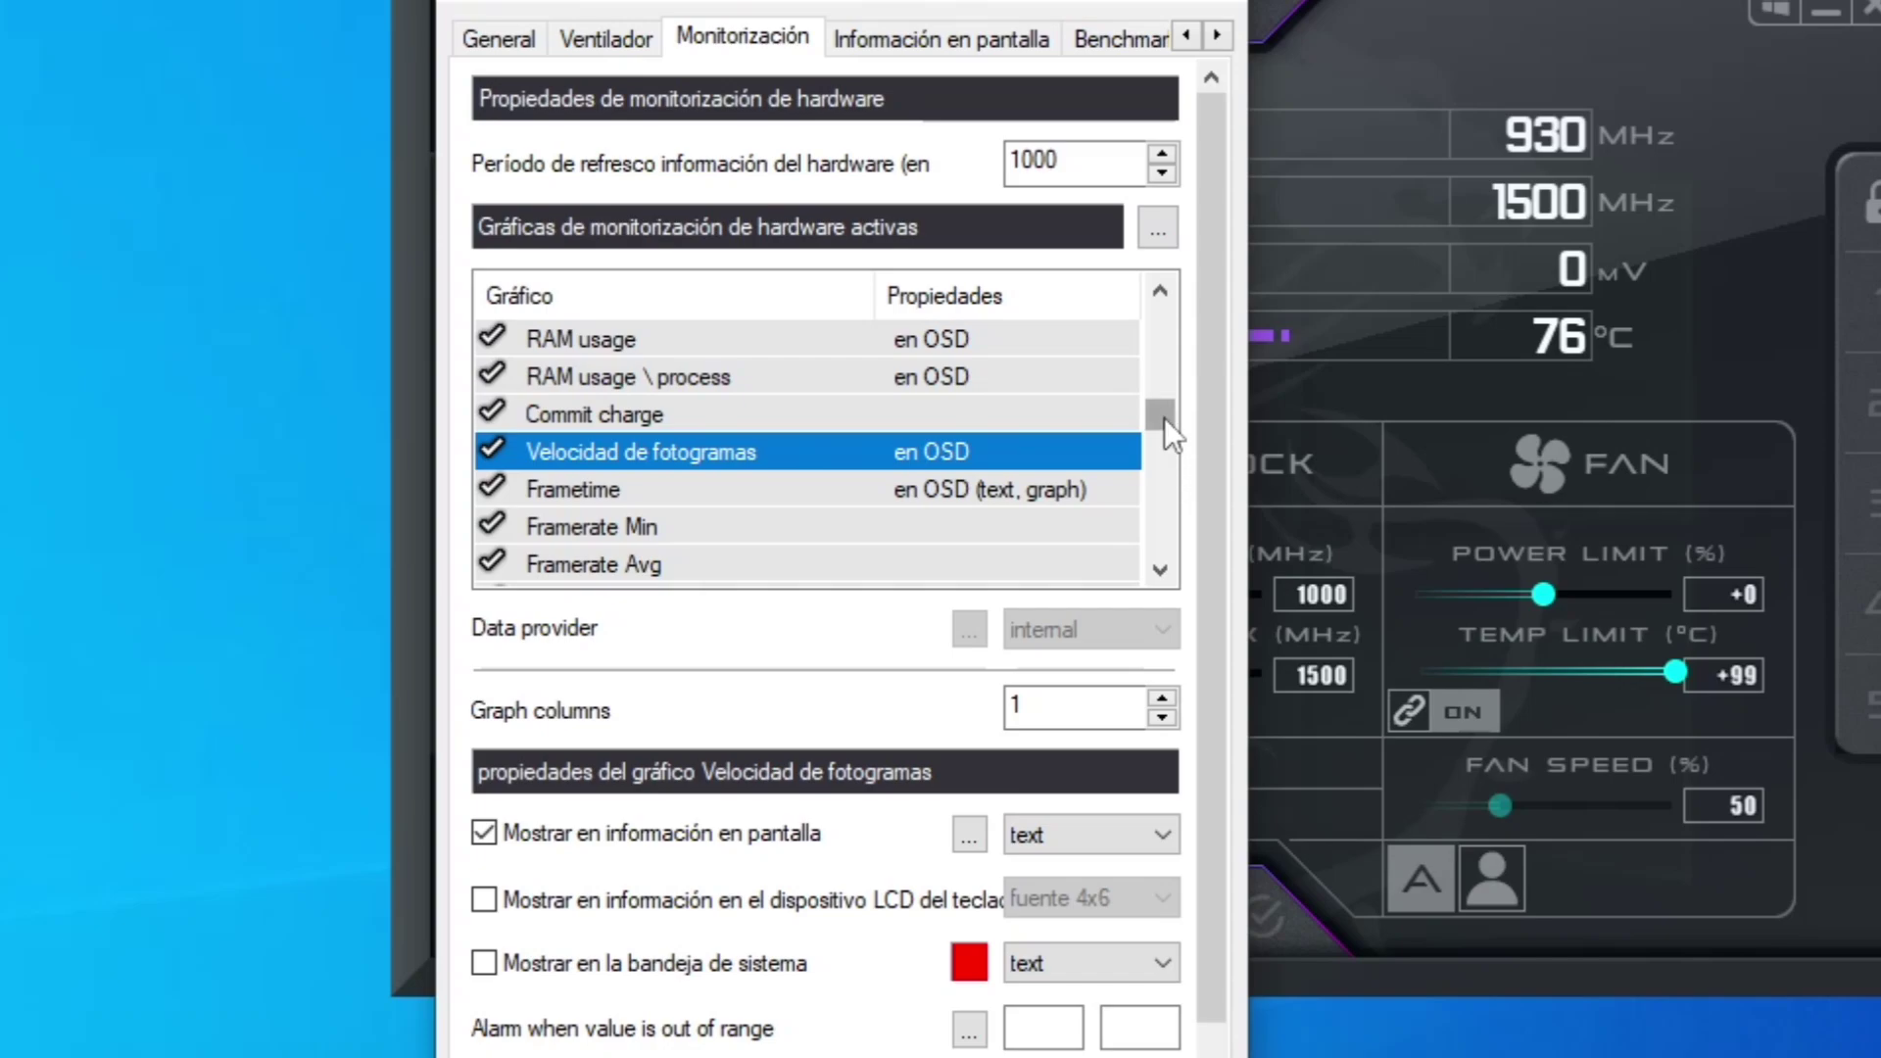
left_click_drag(1165, 417, 1157, 322)
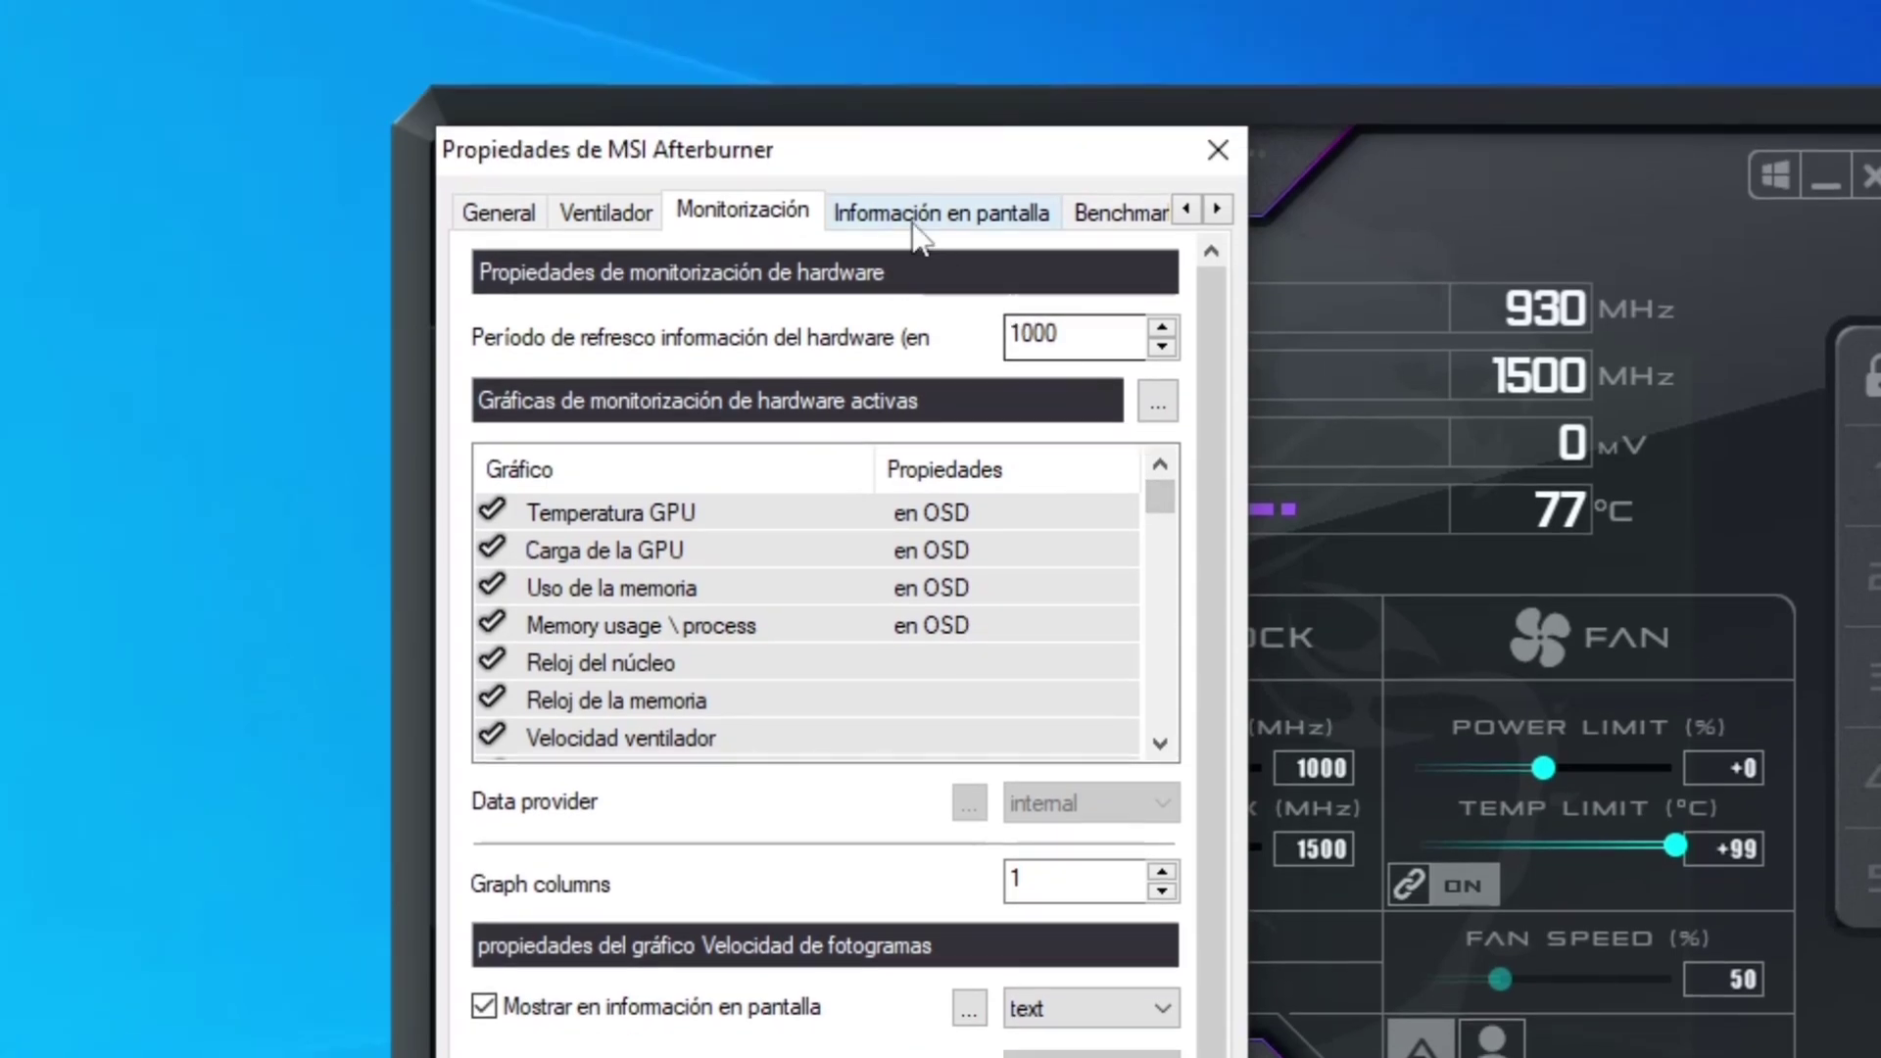
left_click(933, 44)
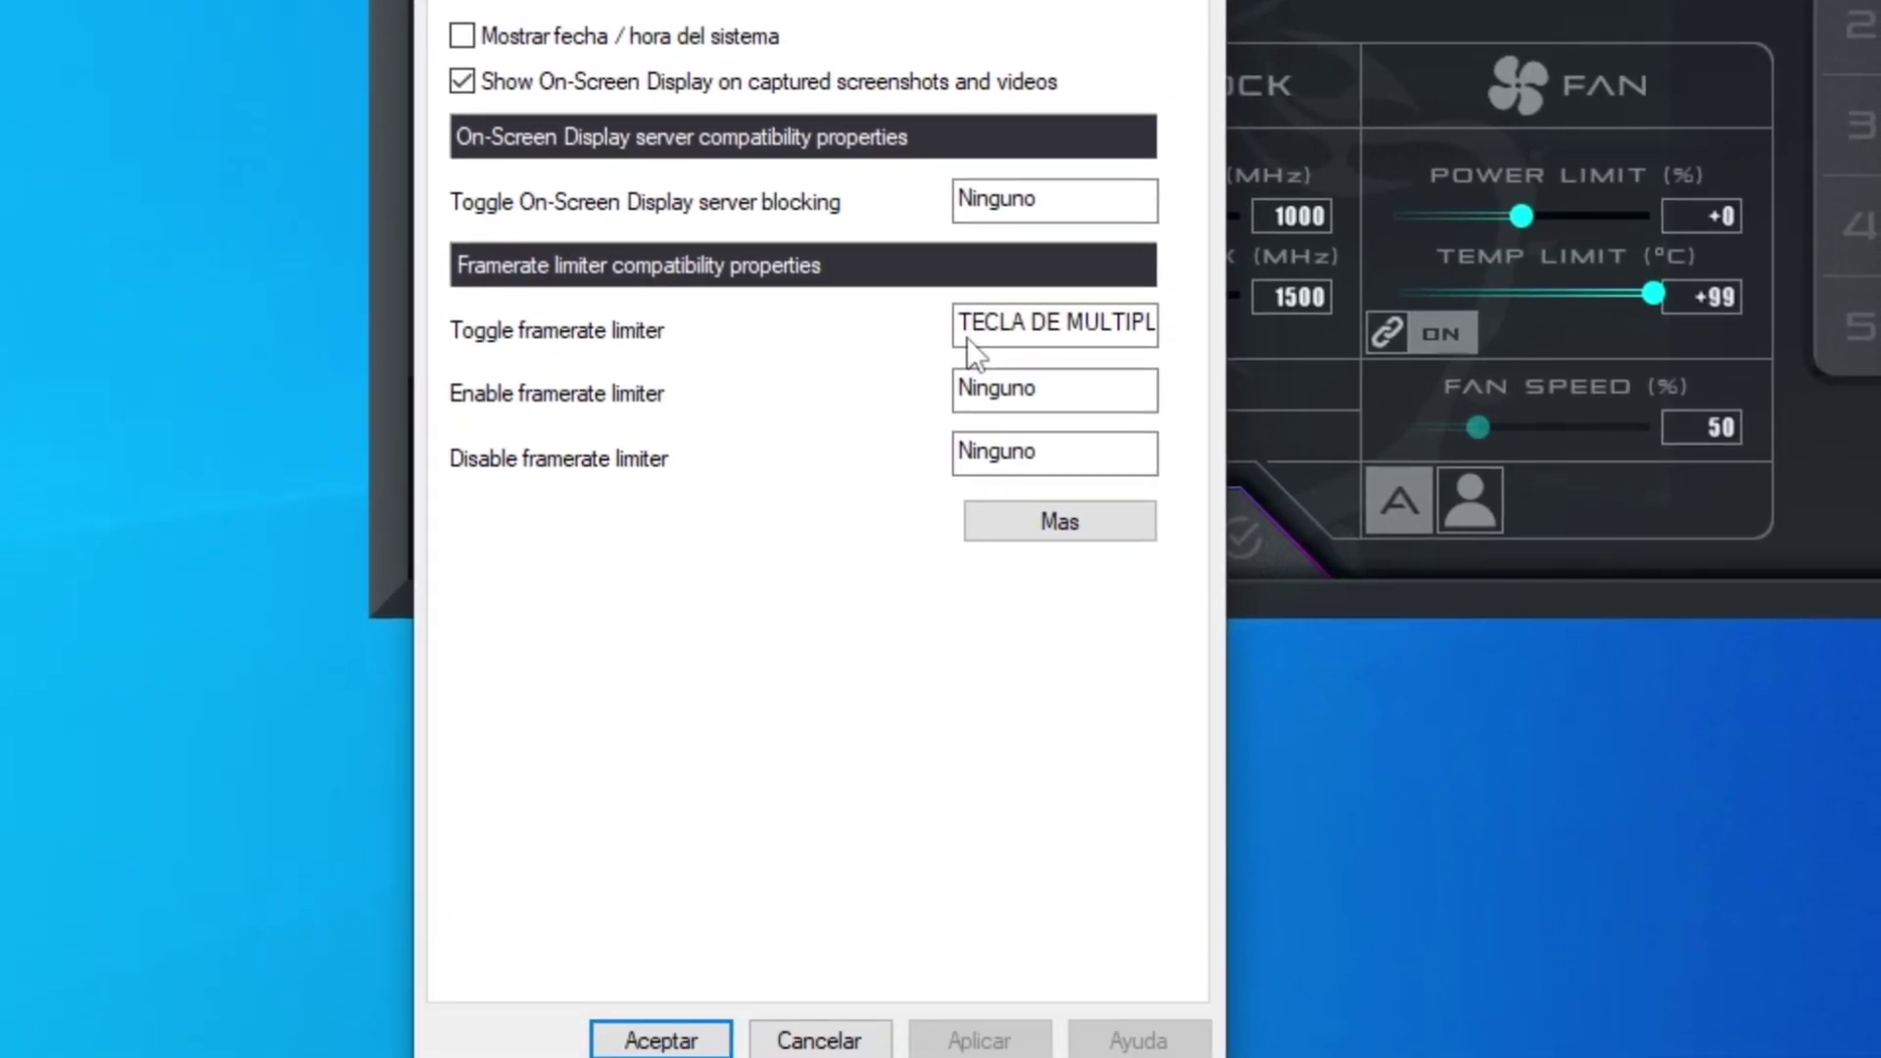
left_click(654, 969)
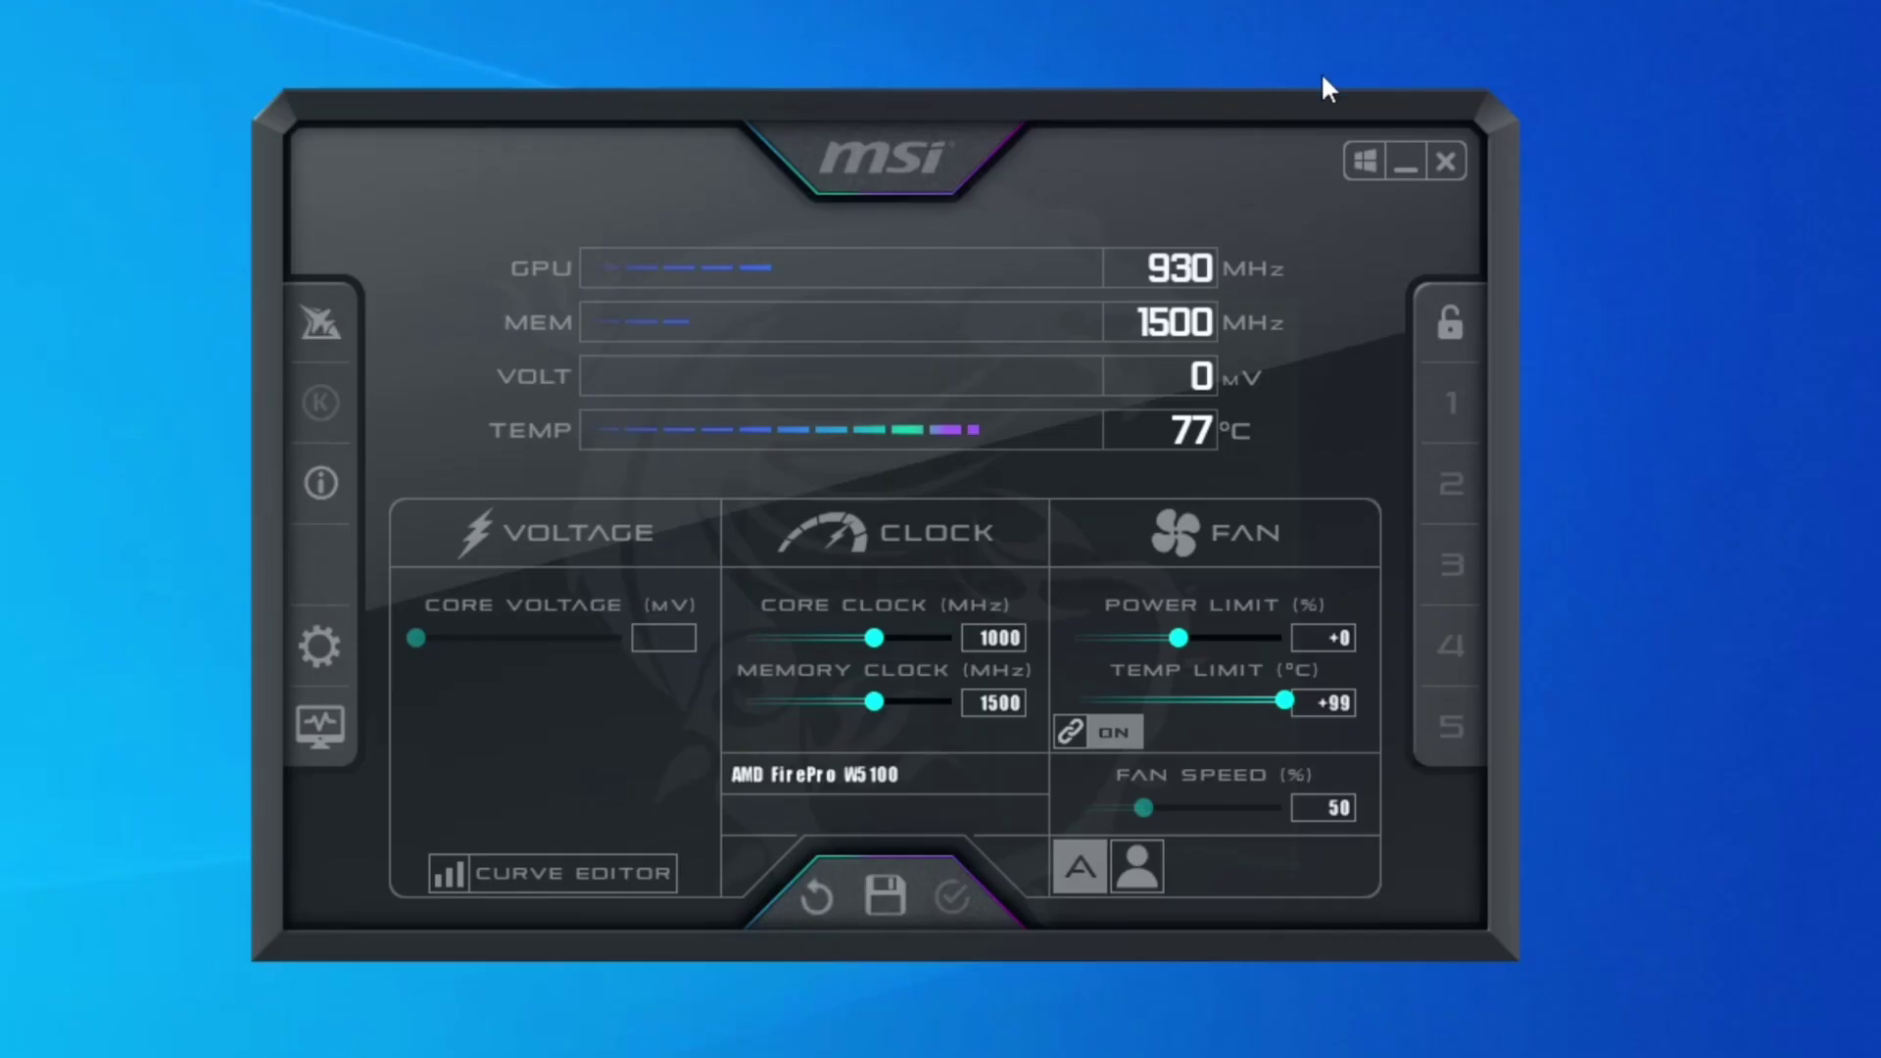
- Minimize MSI Afterburner, switch to RivaTuner Statistics Server and set the Global profile's framerate limit to 30
left_click(1404, 172)
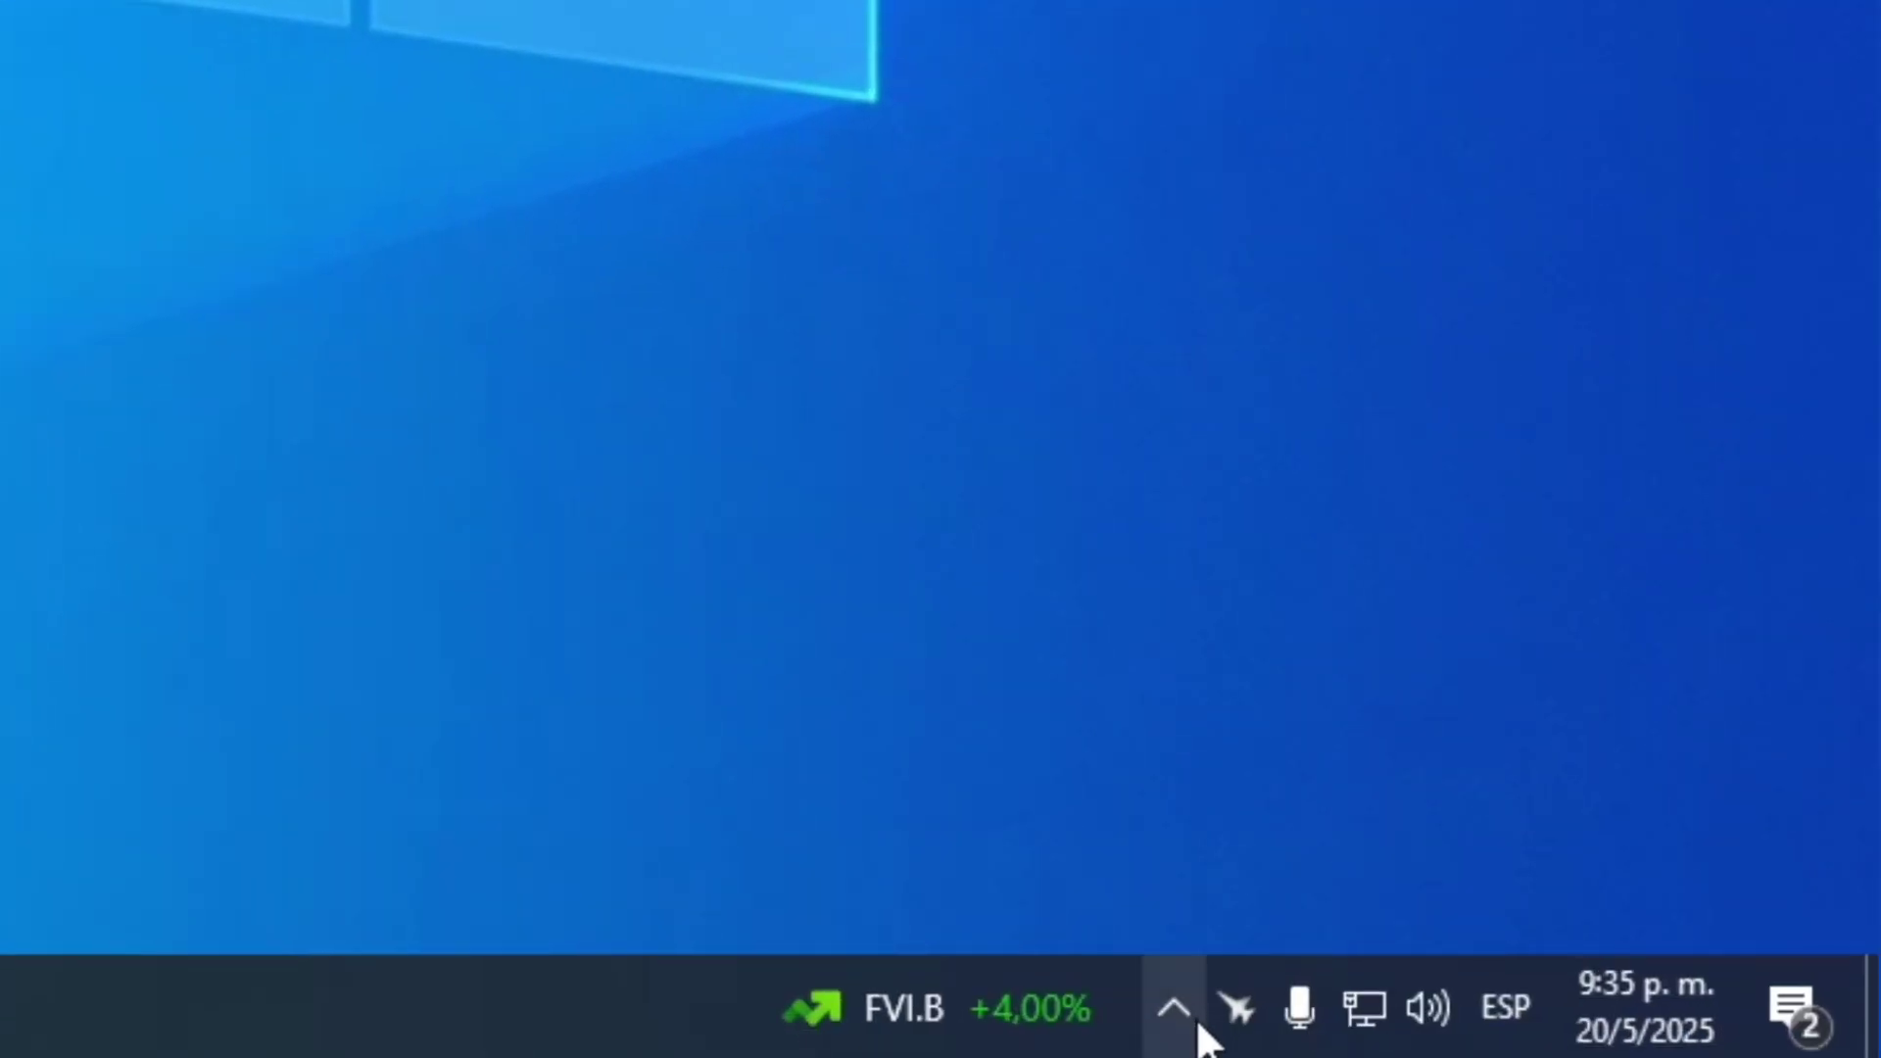
left_click(1198, 1031)
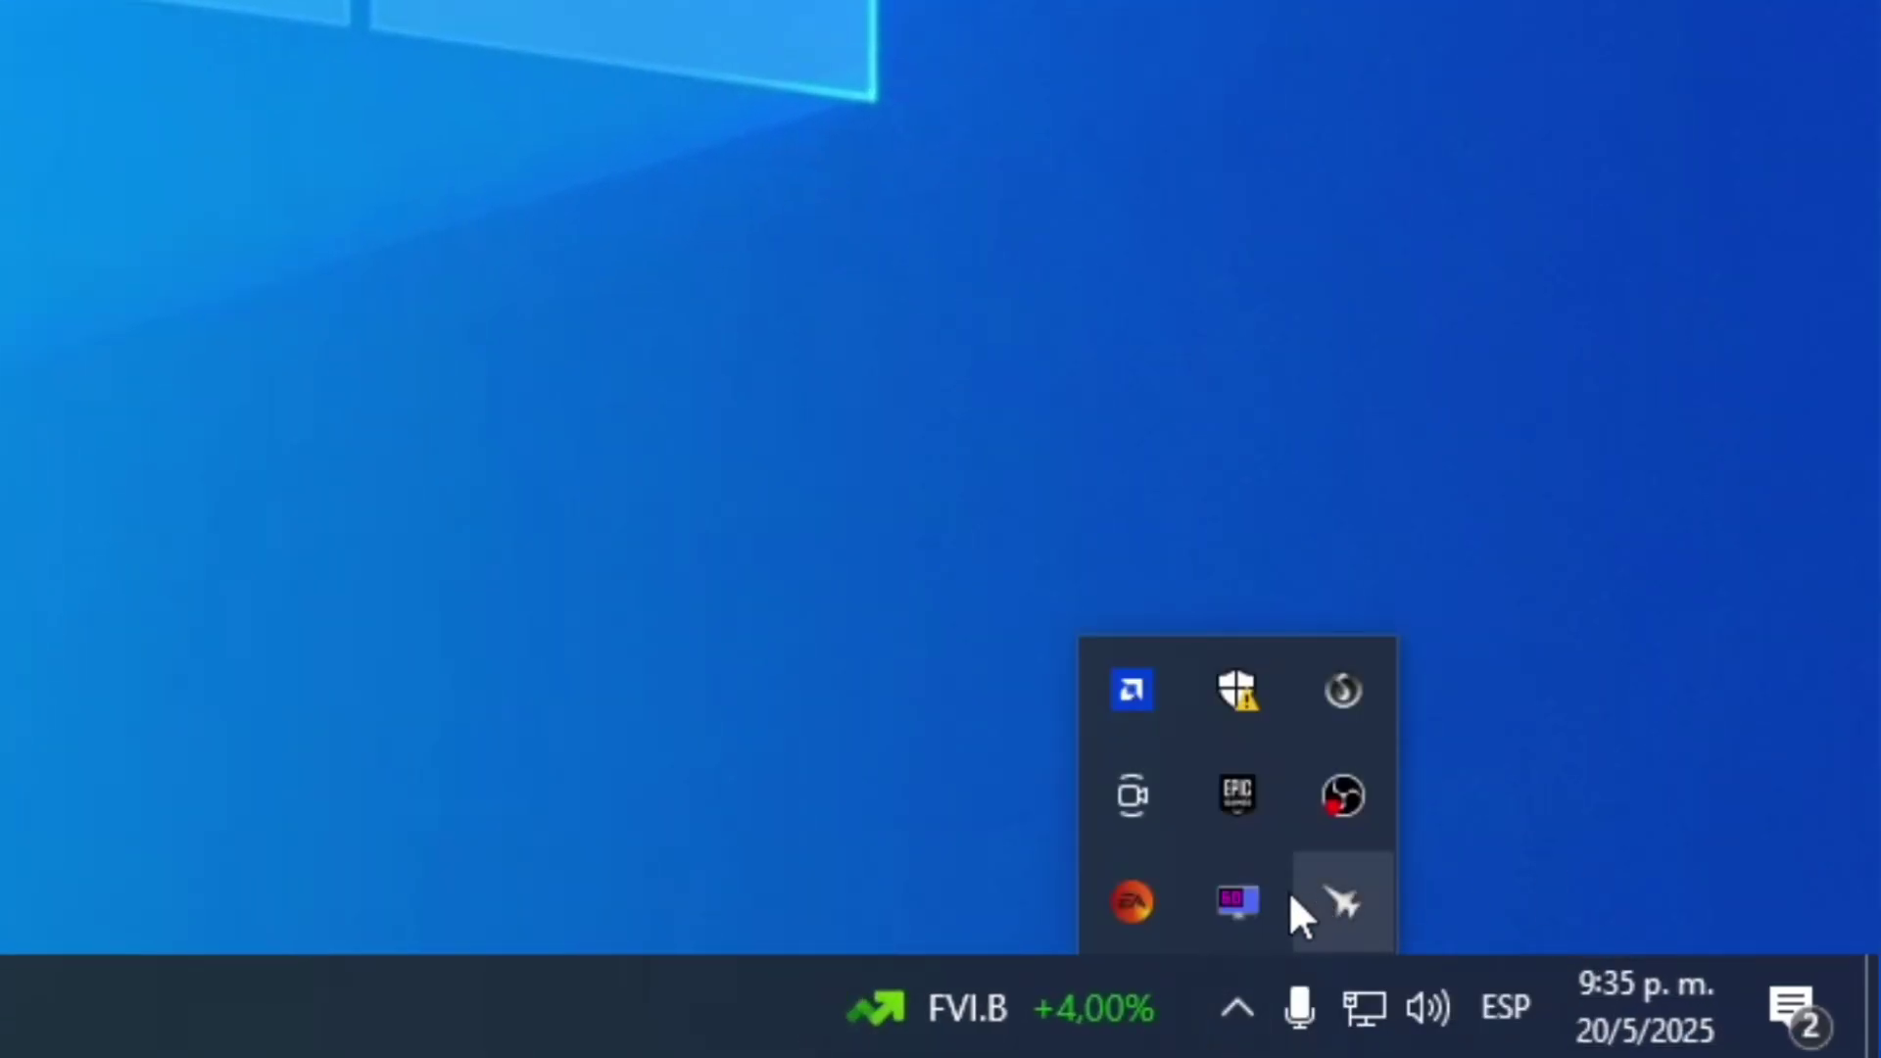
left_click(1233, 901)
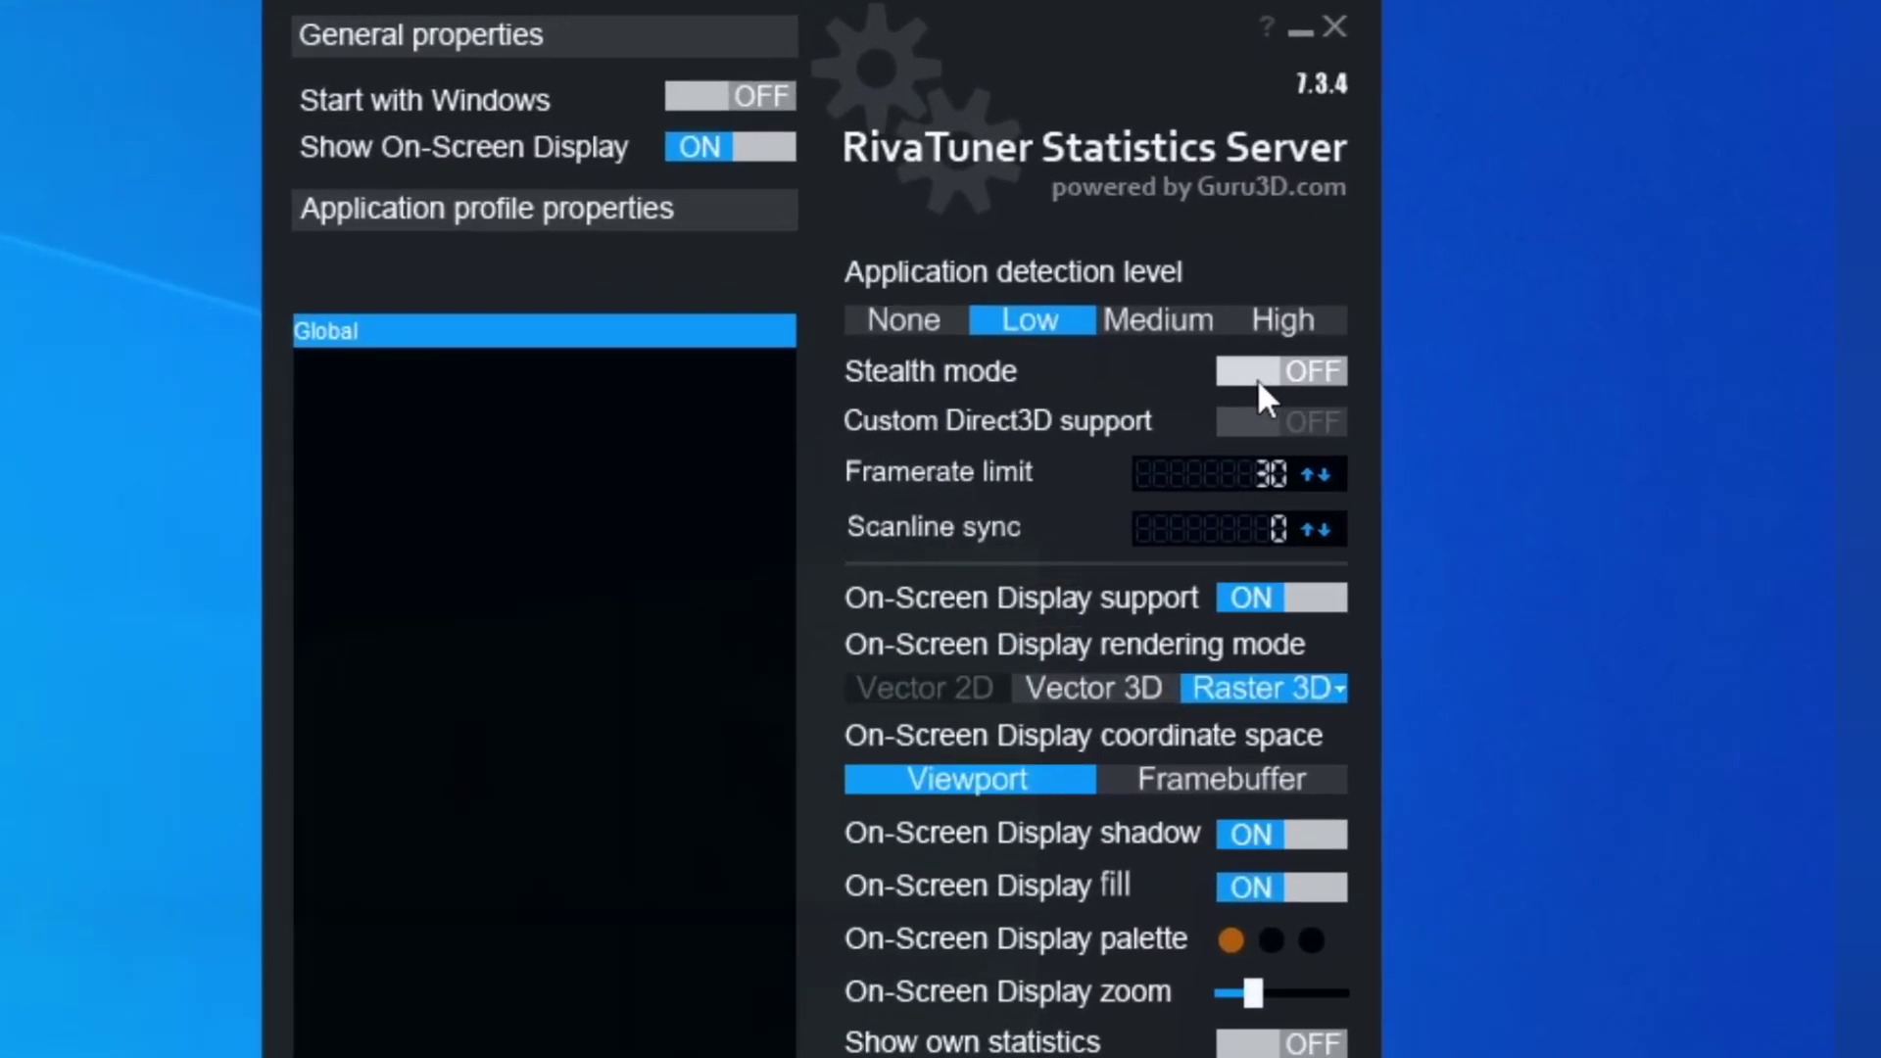
mouse_move(1257, 378)
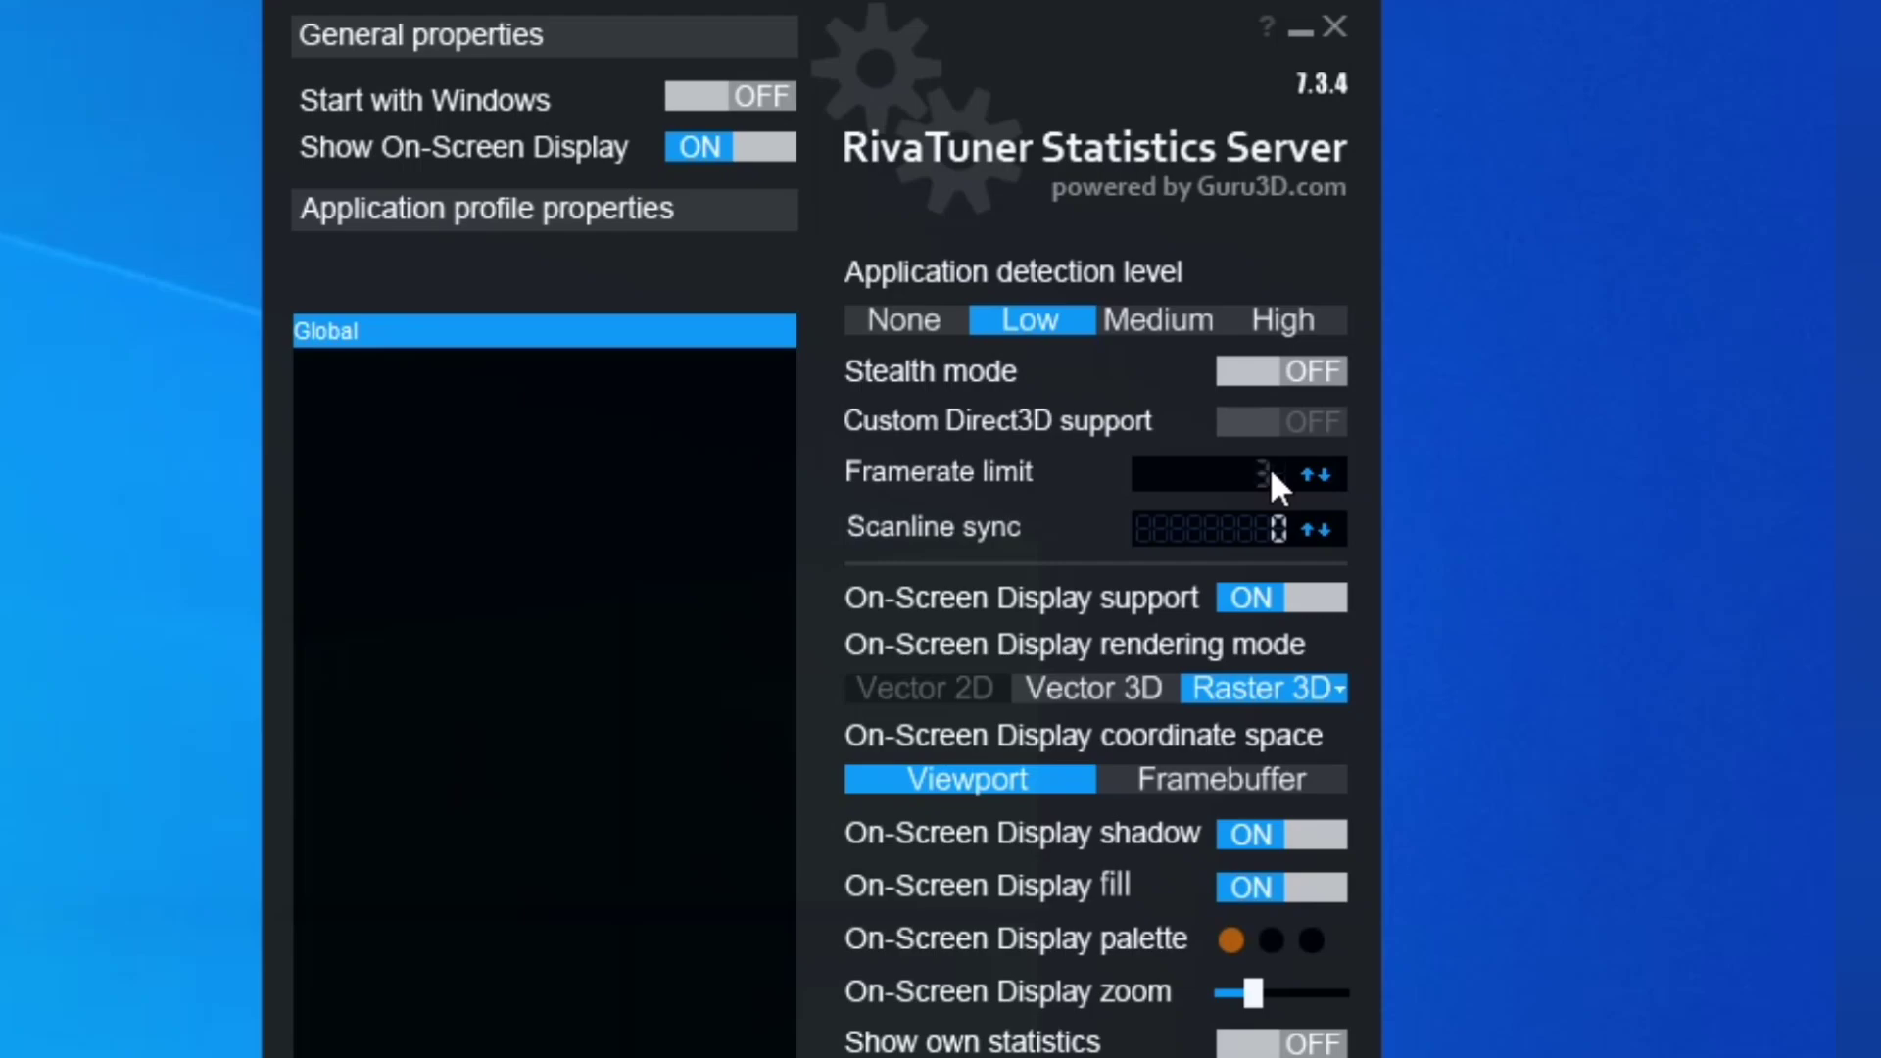
type("0")
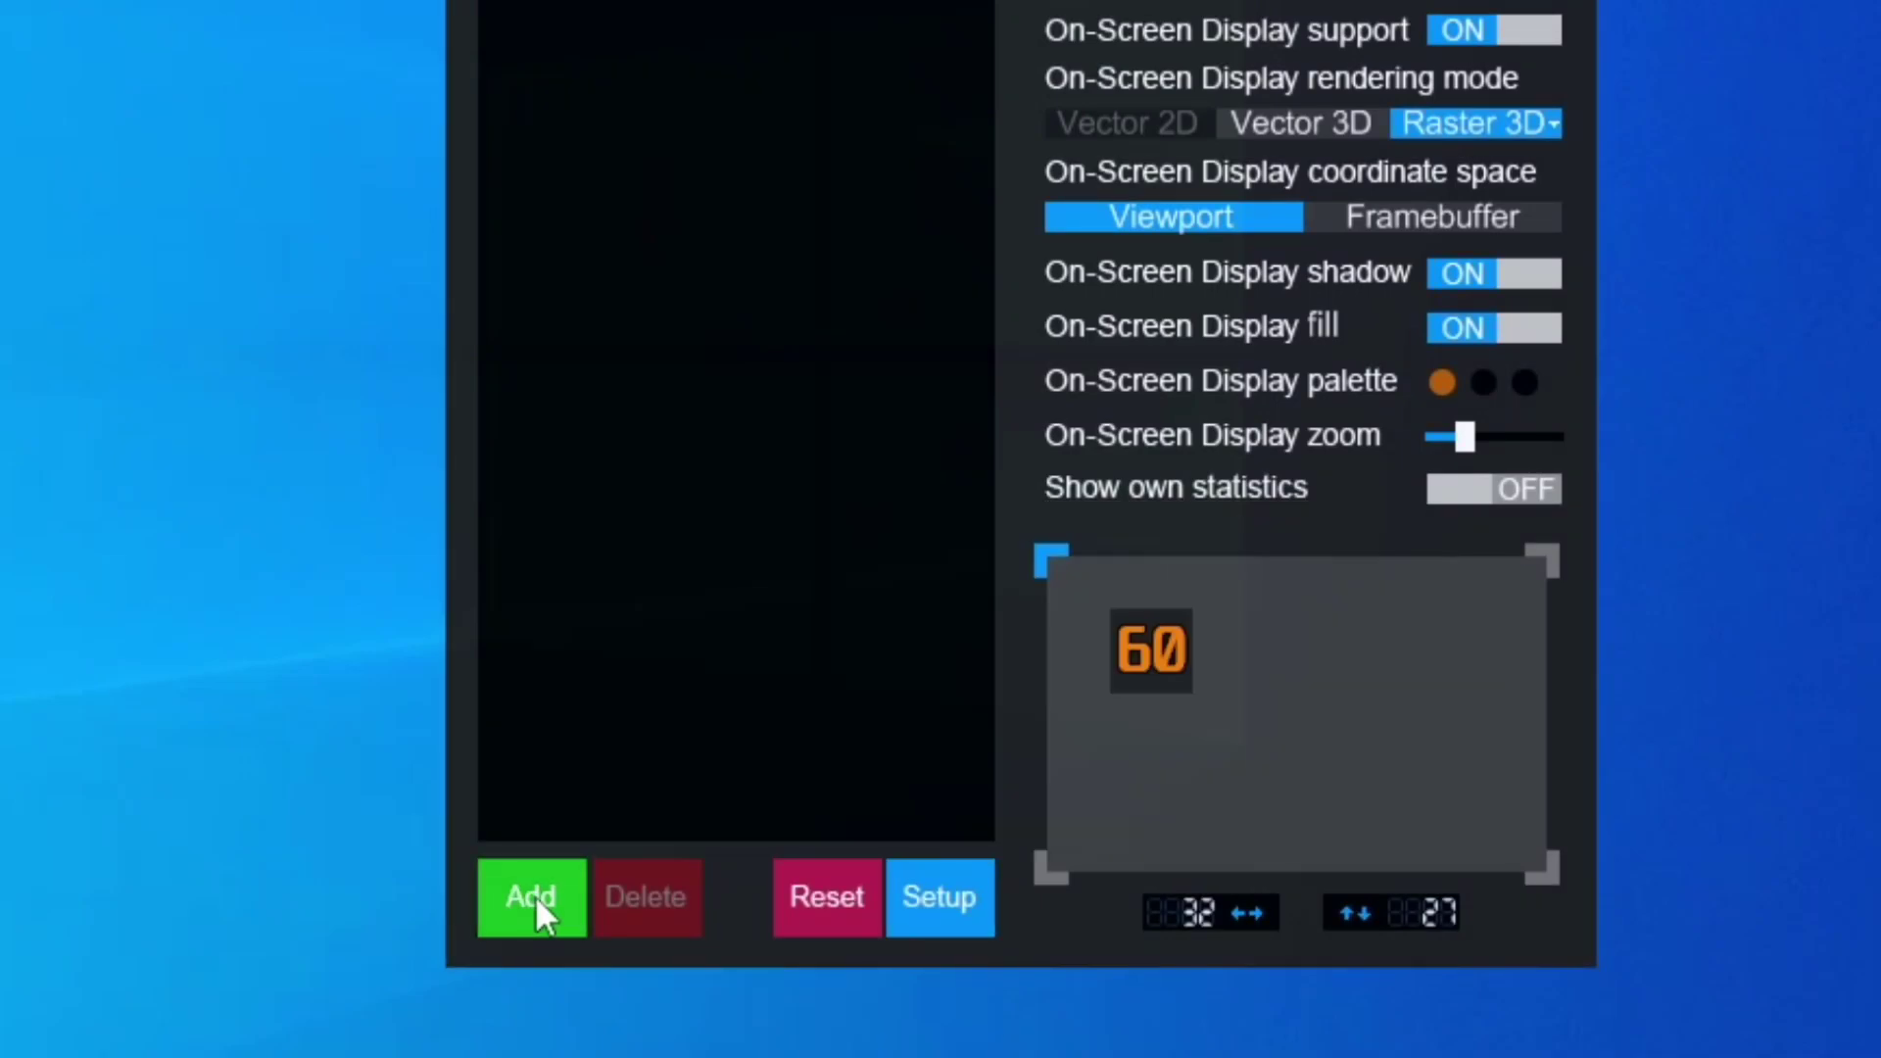
- Add an application profile for starwarsbattlefrontii.exe from the STAR WARS Battlefront II folder, locating that folder through the game's desktop shortcut
left_click(535, 896)
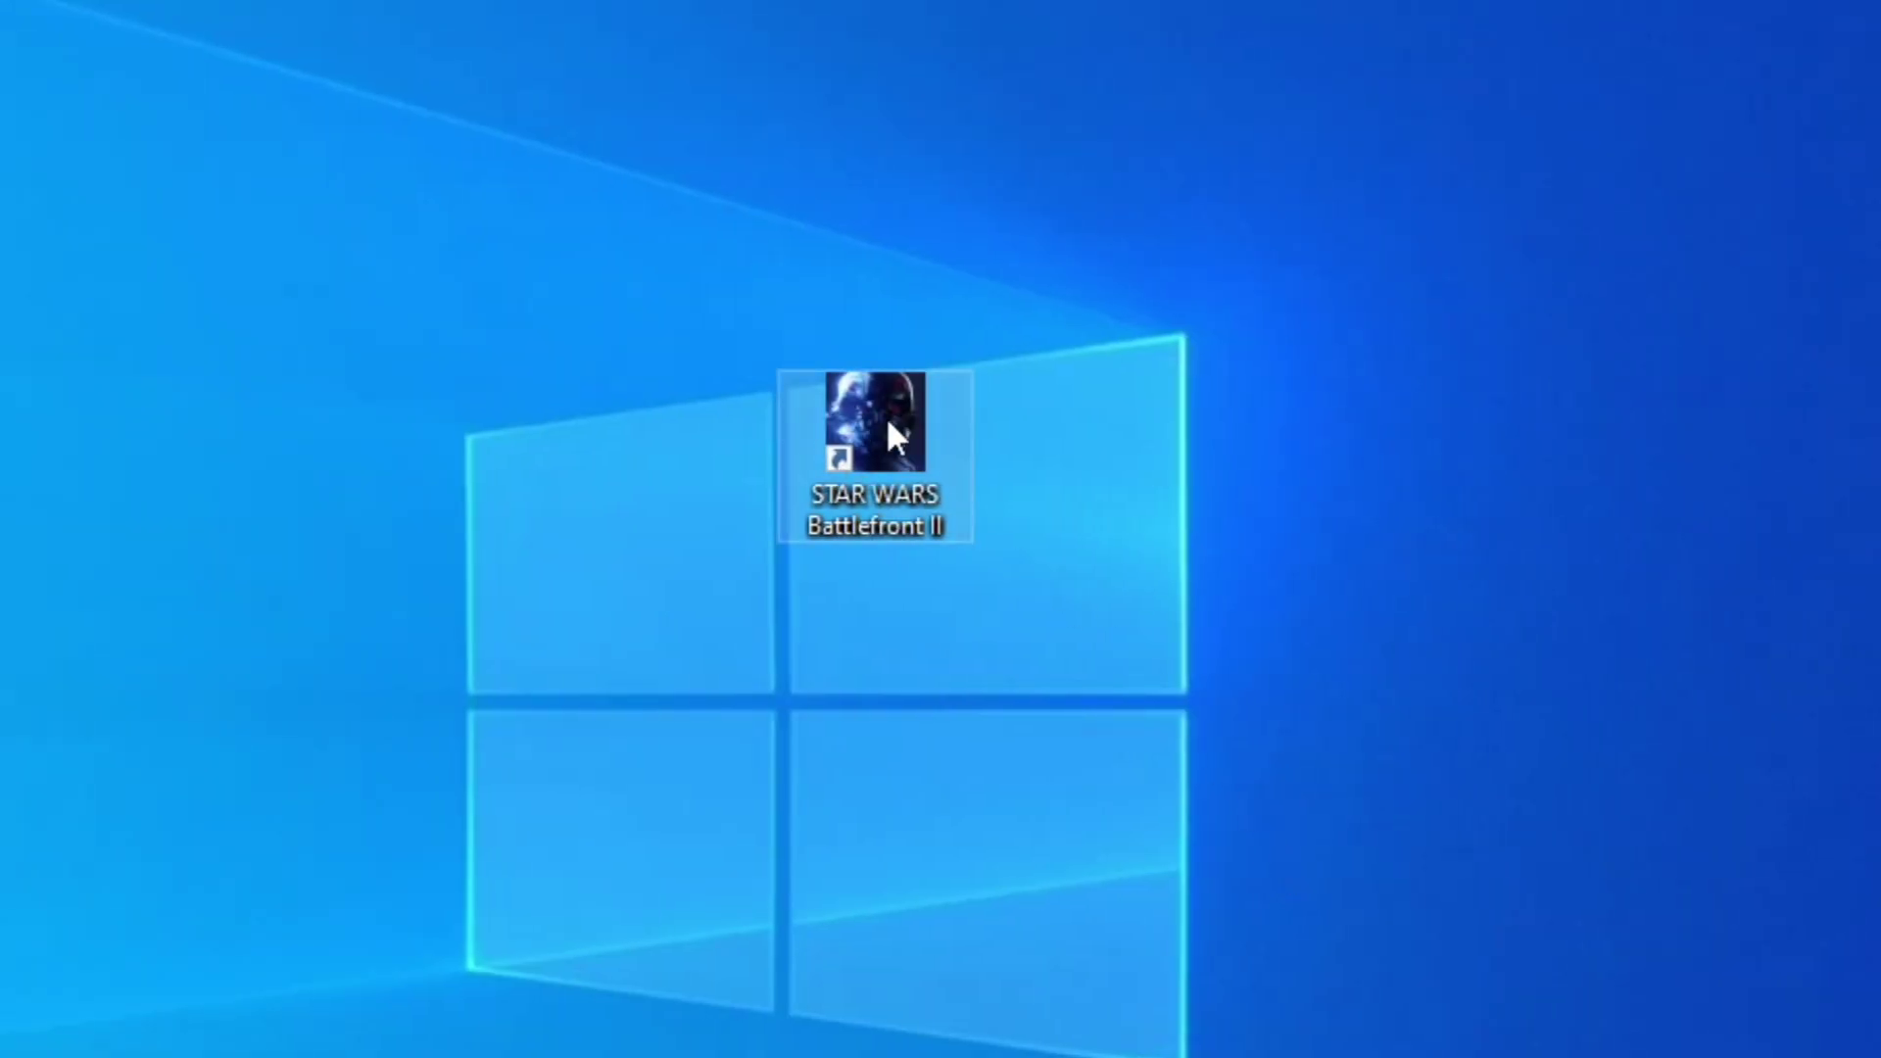
right_click(887, 422)
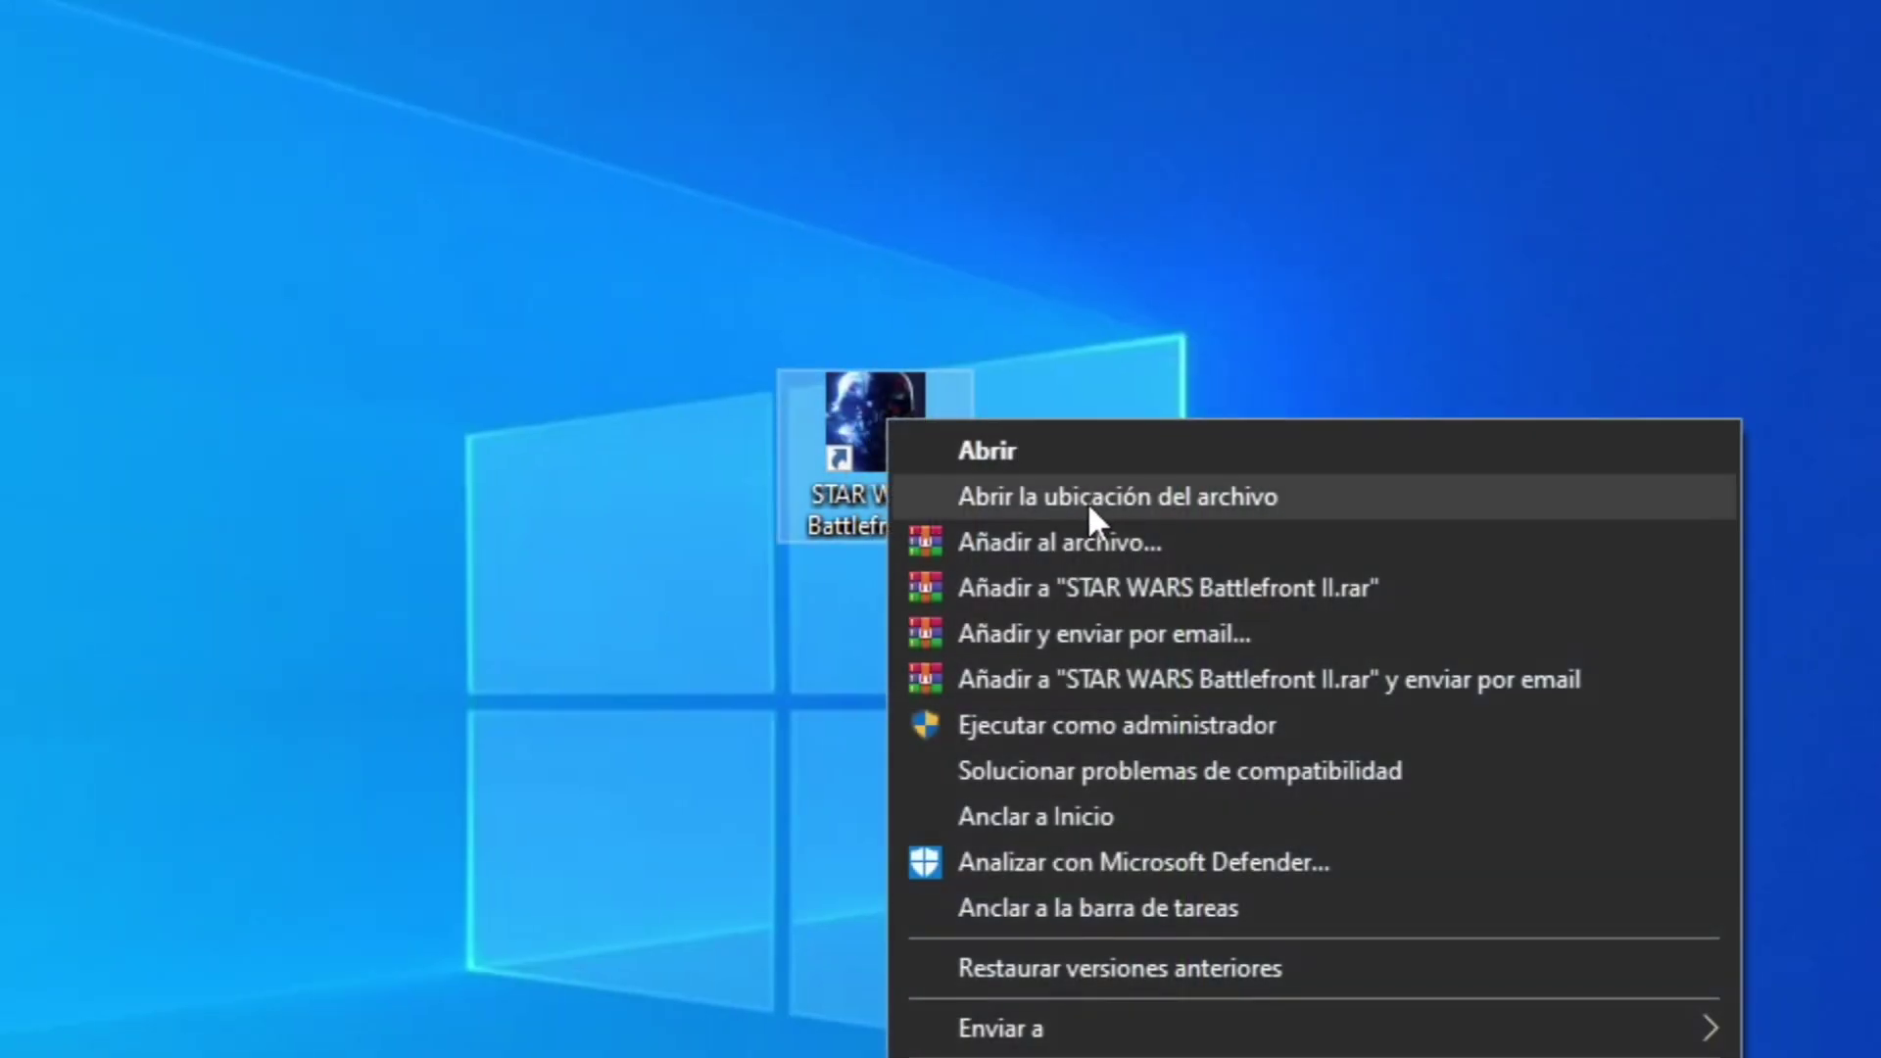
left_click(1088, 502)
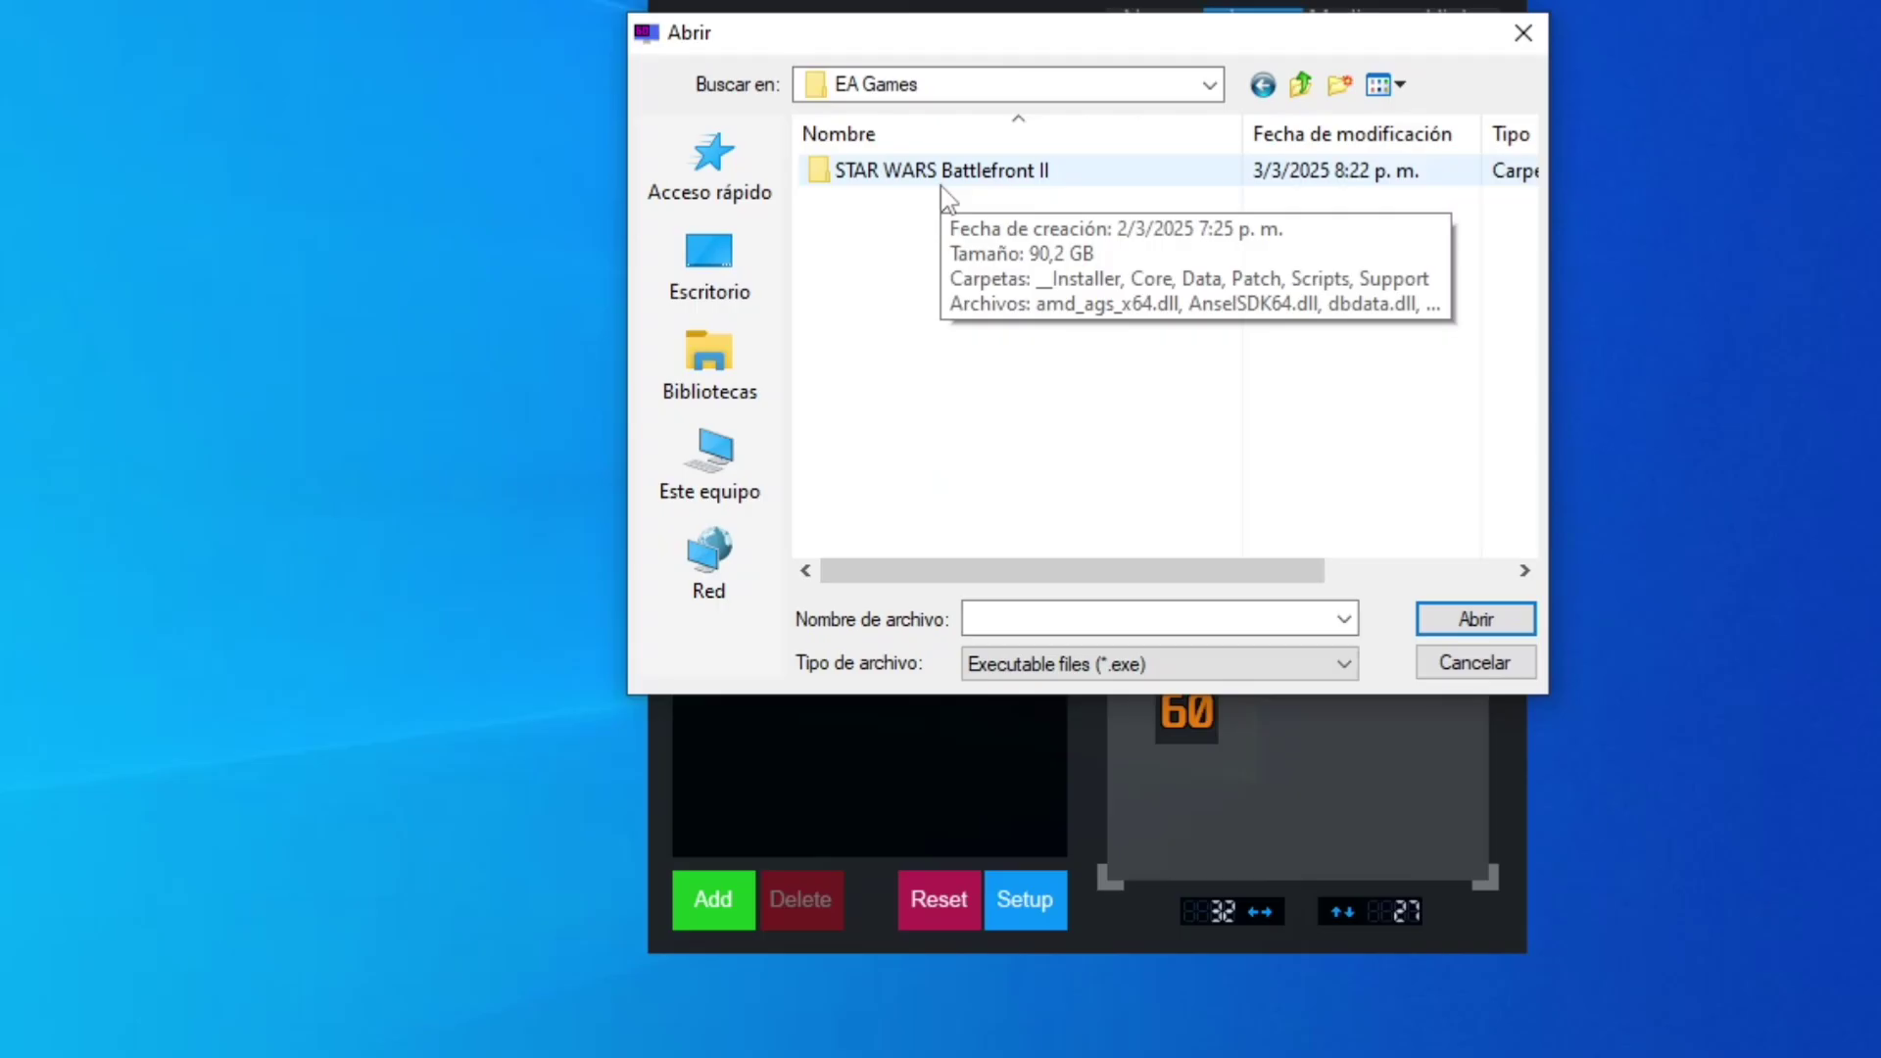
double_click(942, 187)
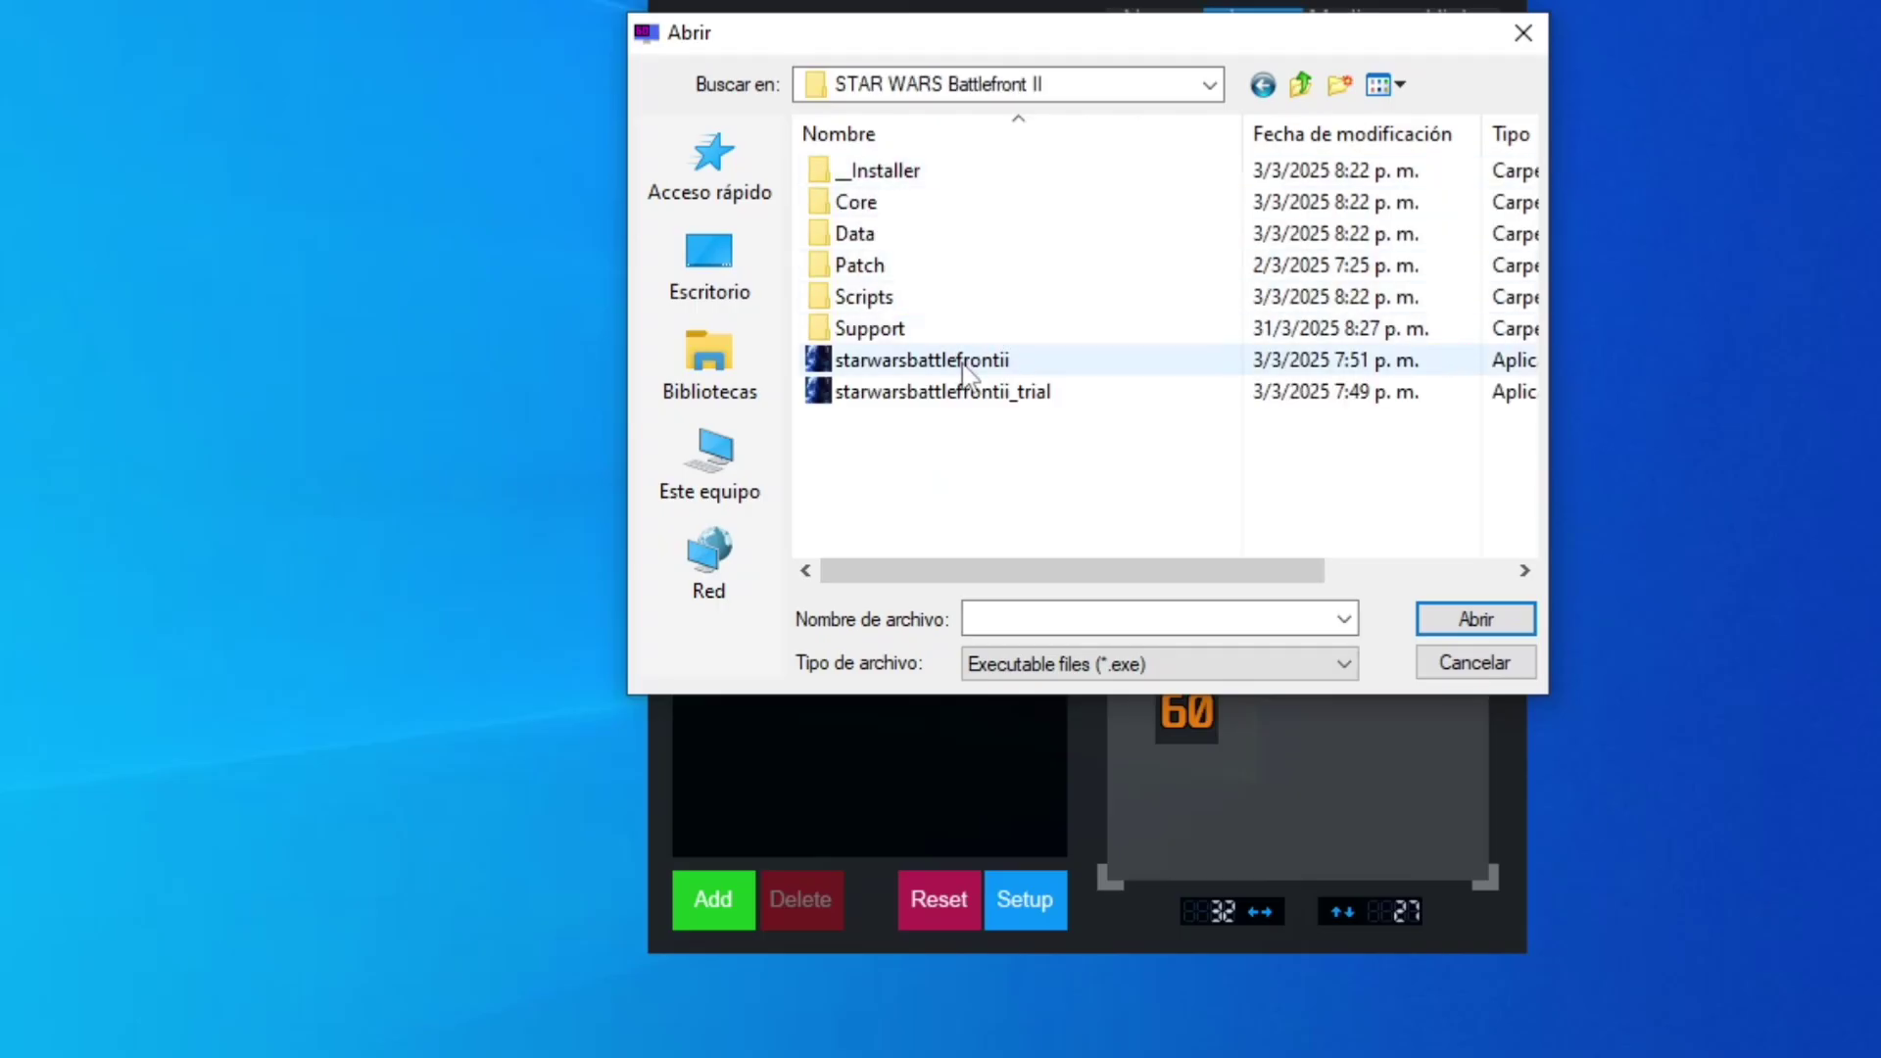
left_click(963, 363)
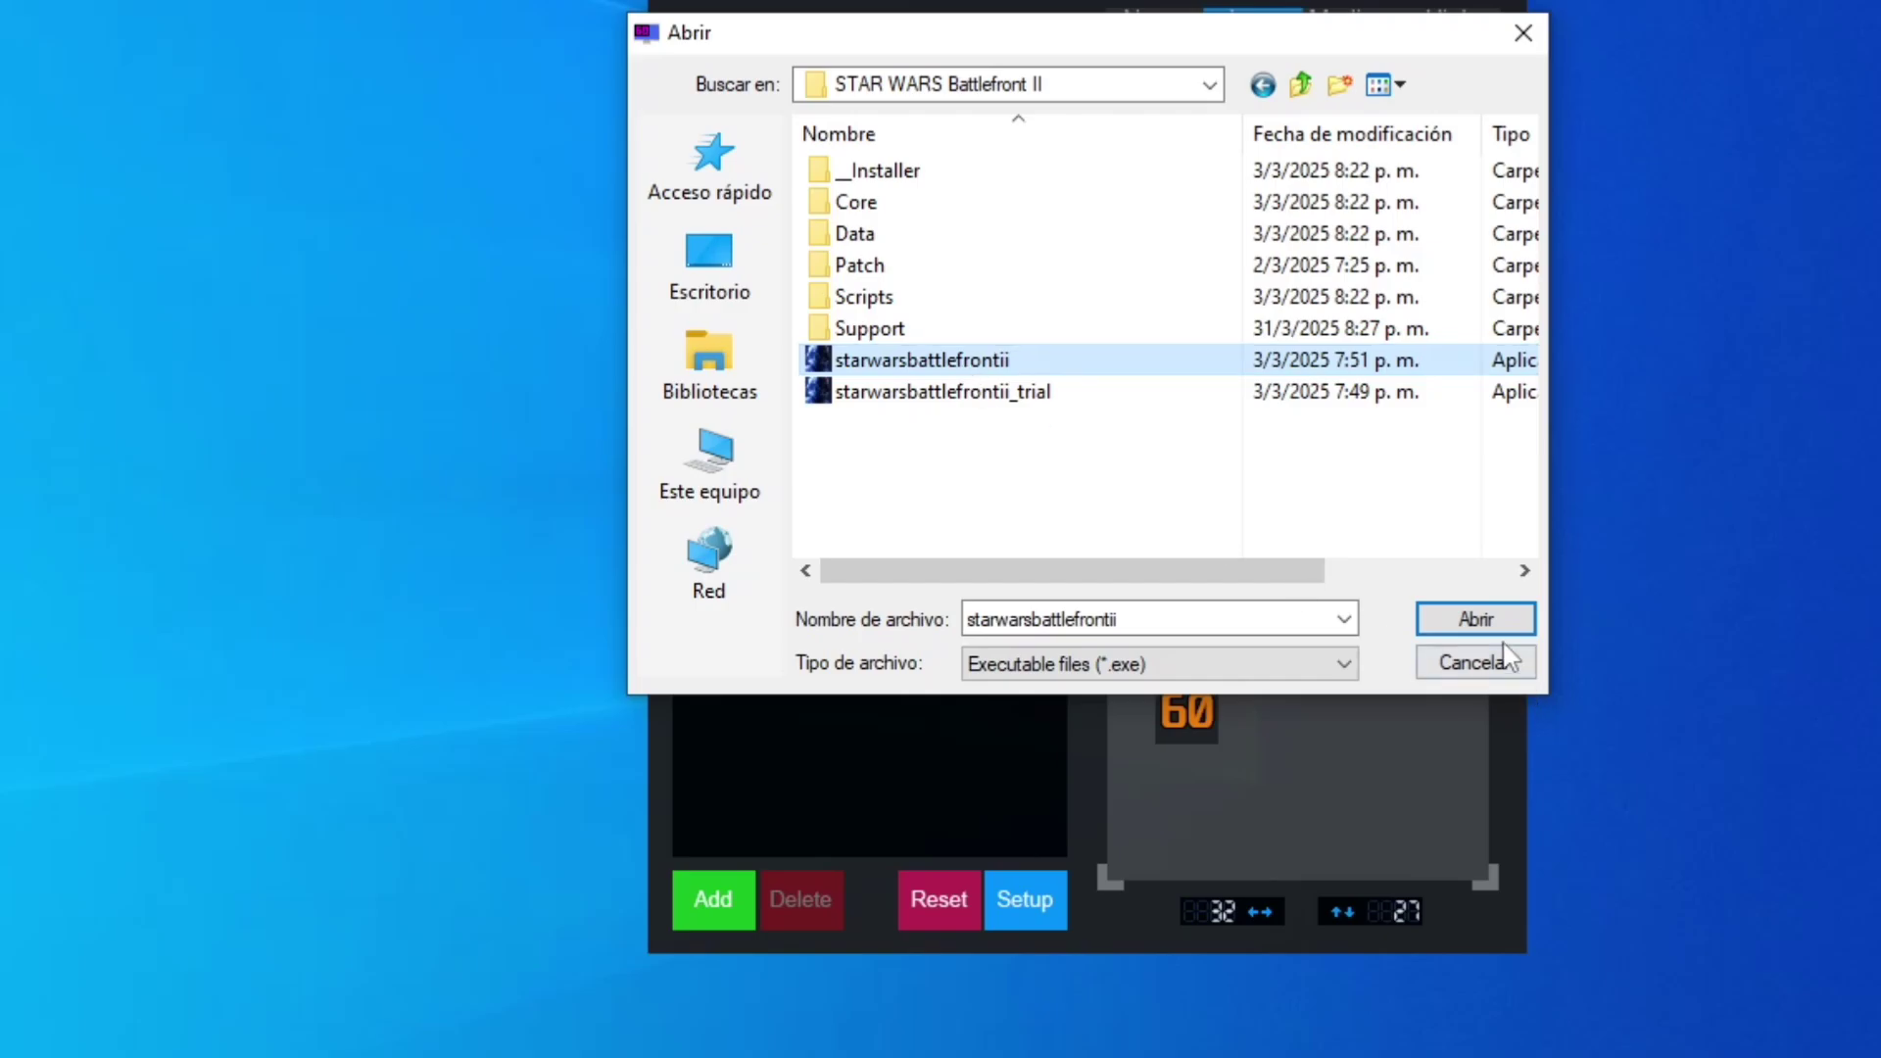
left_click(1462, 619)
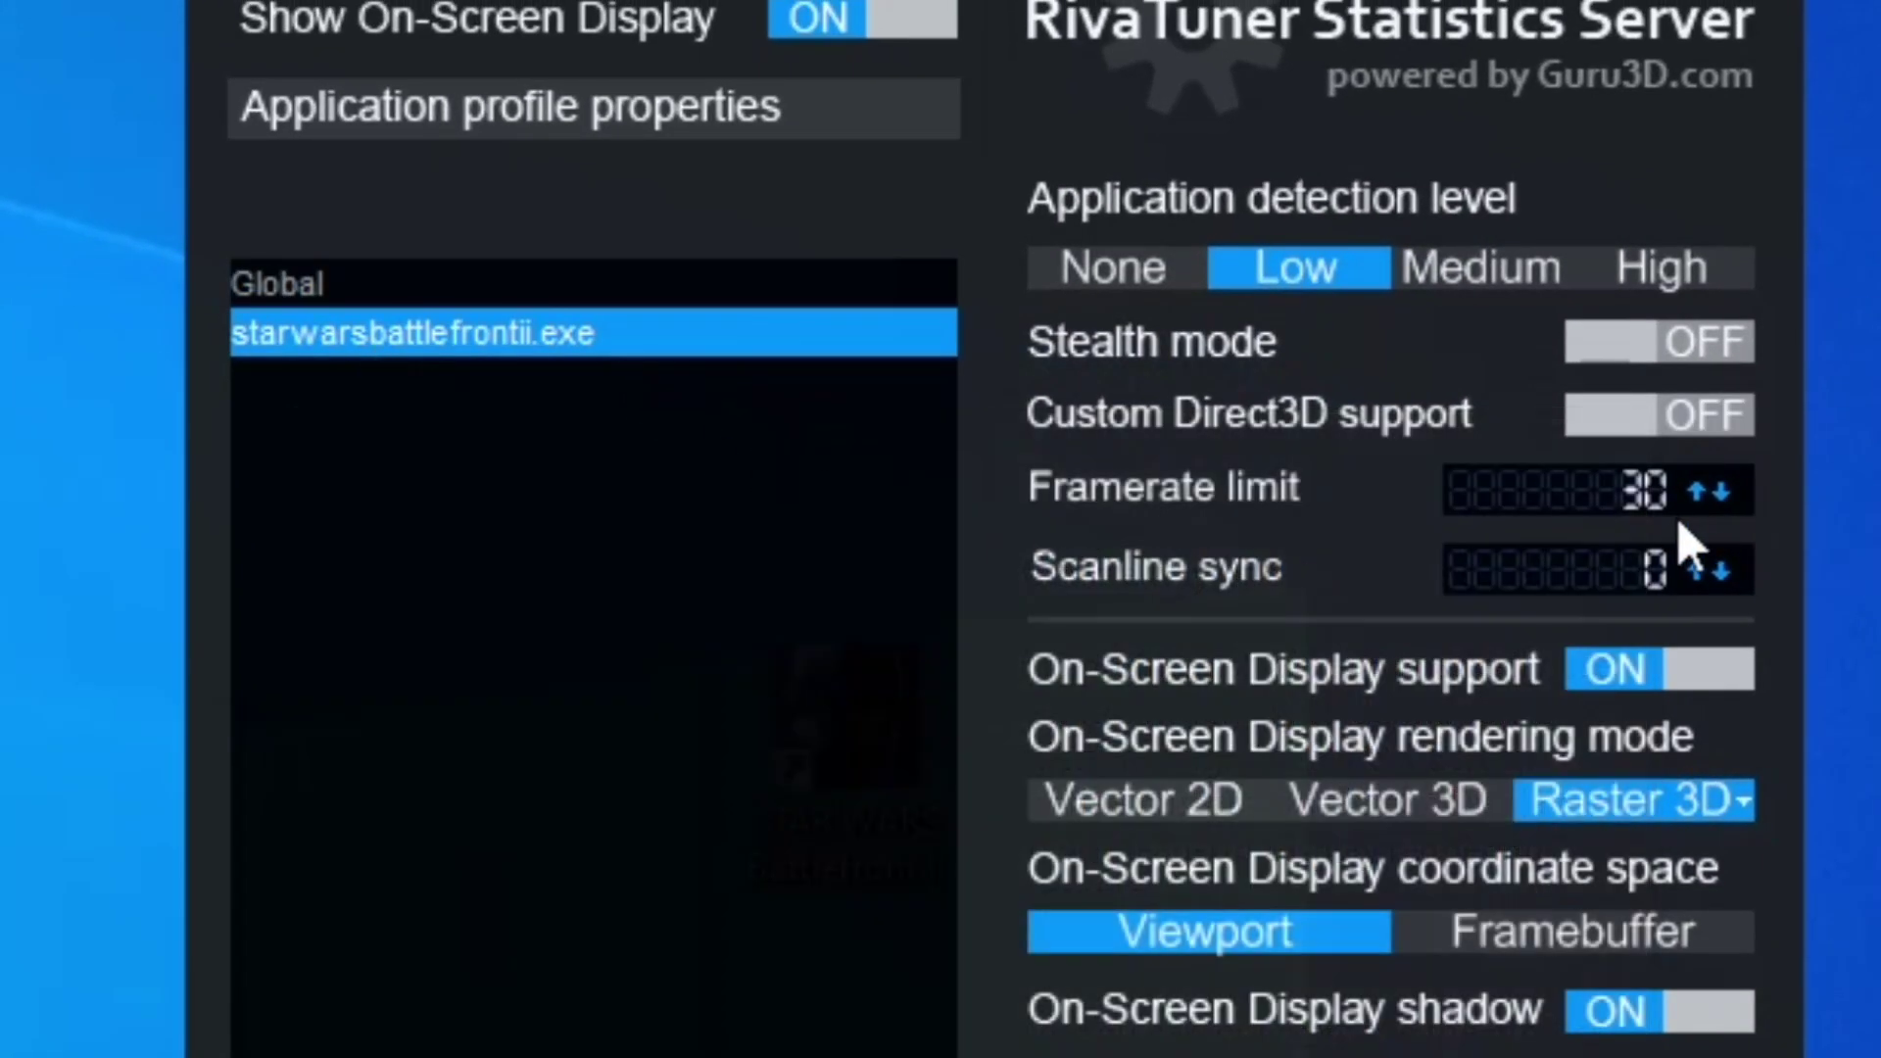
- Set the Global profile's framerate limit to 0
left_click(447, 285)
left_click(1657, 502)
key("Return")
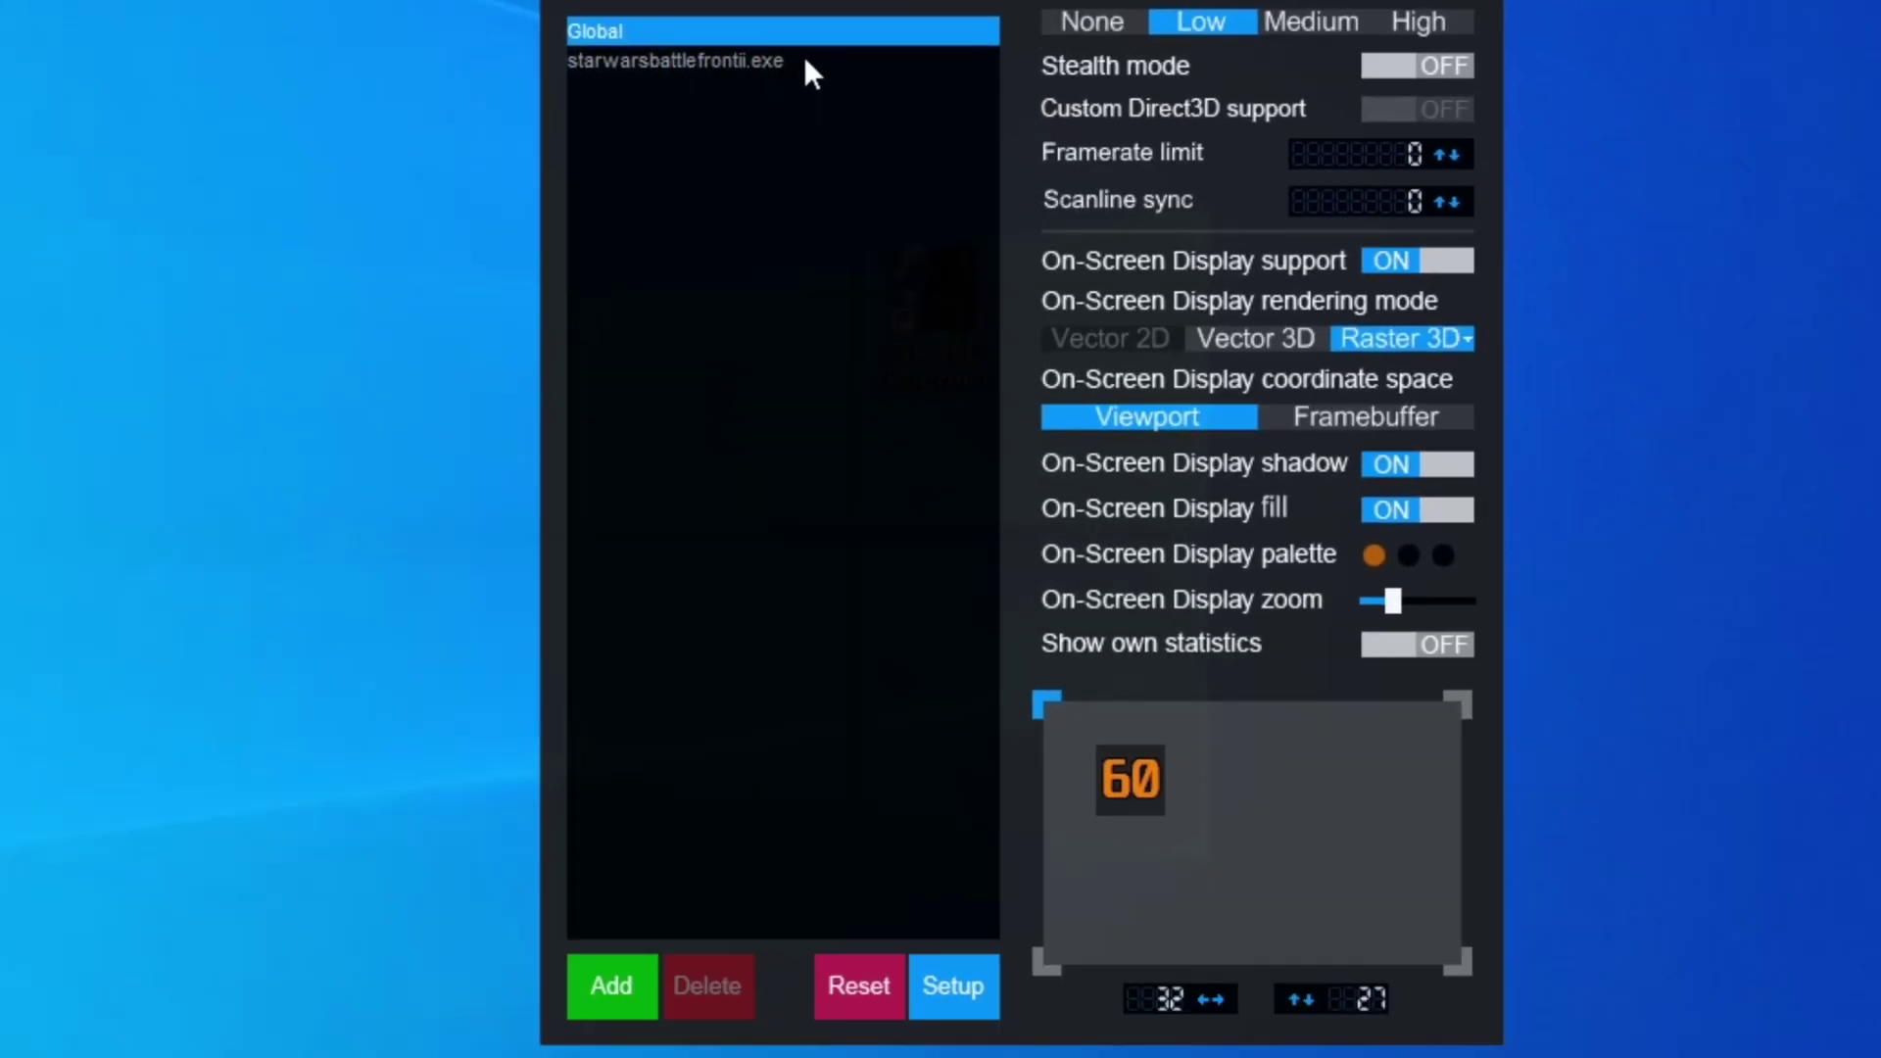
- Delete the starwarsbattlefrontii.exe application profile
left_click(631, 332)
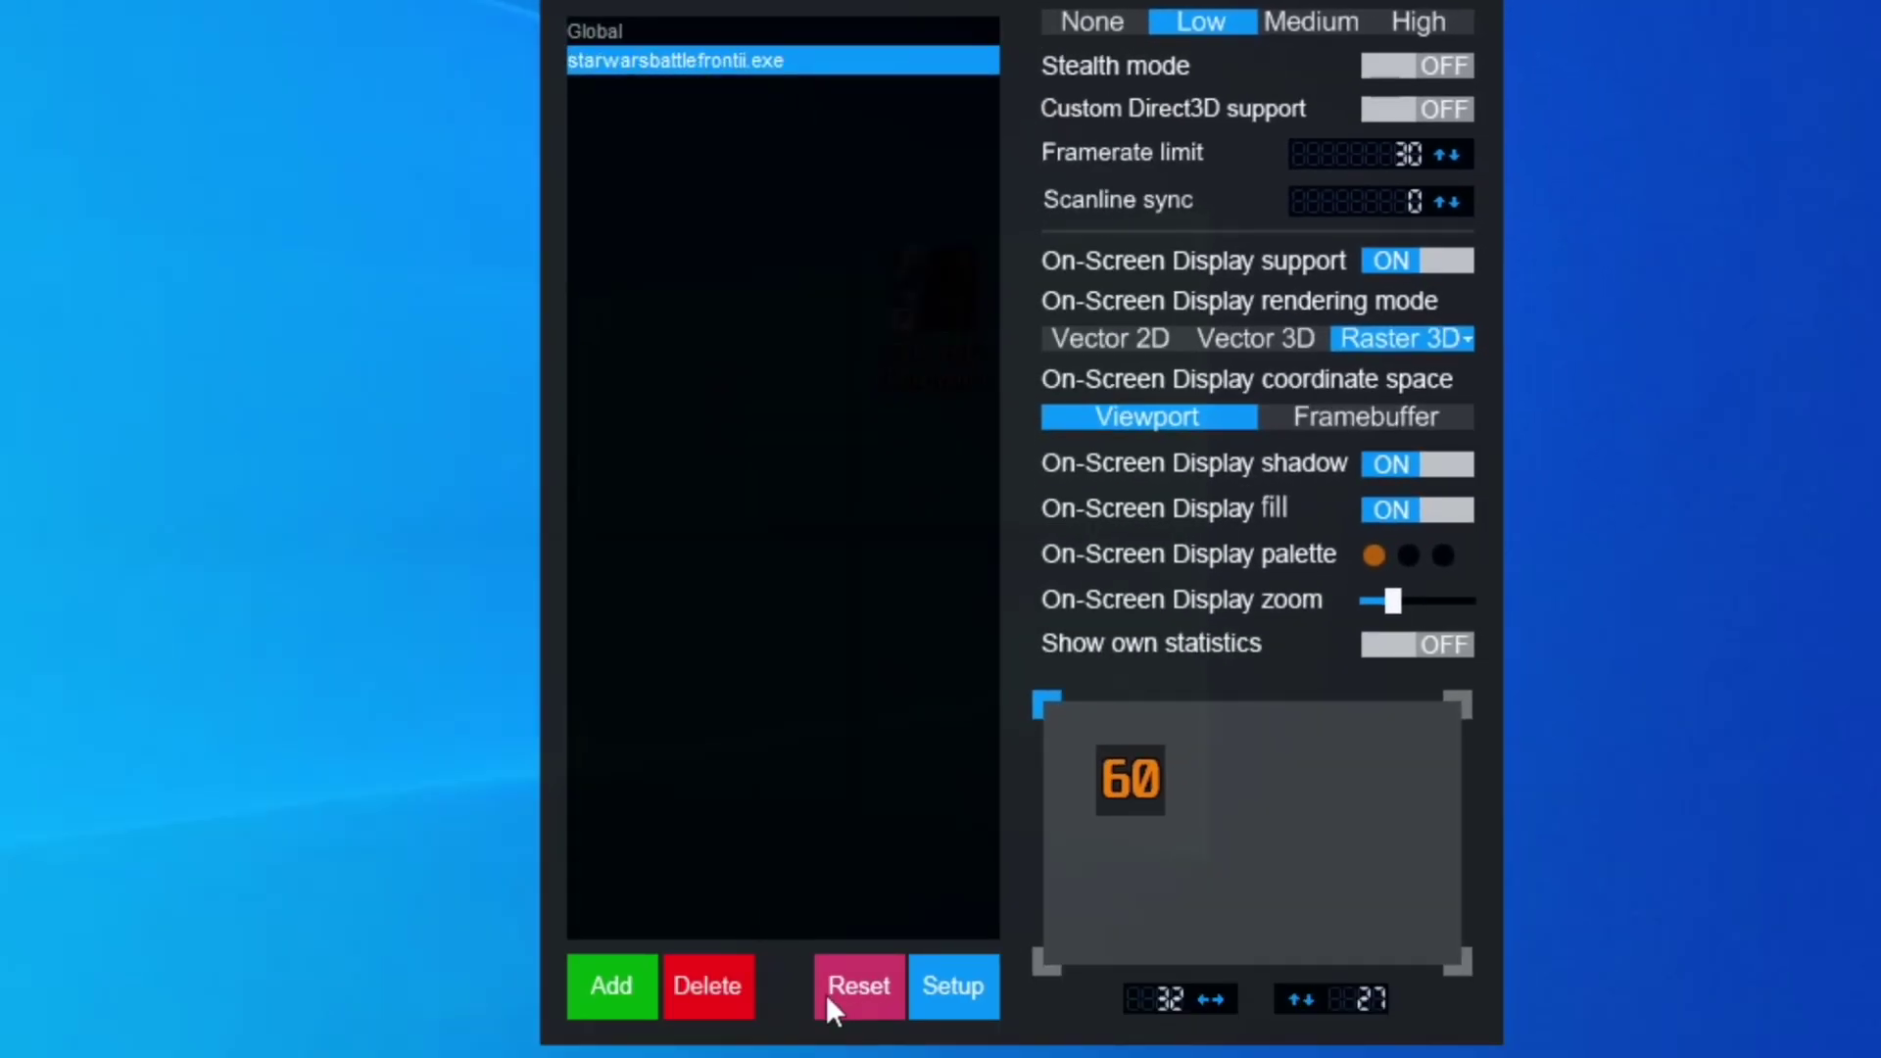
left_click(438, 1057)
- Move the on-screen display readout from the upper-left area toward the middle of the position preview
left_click_drag(1130, 779, 1176, 811)
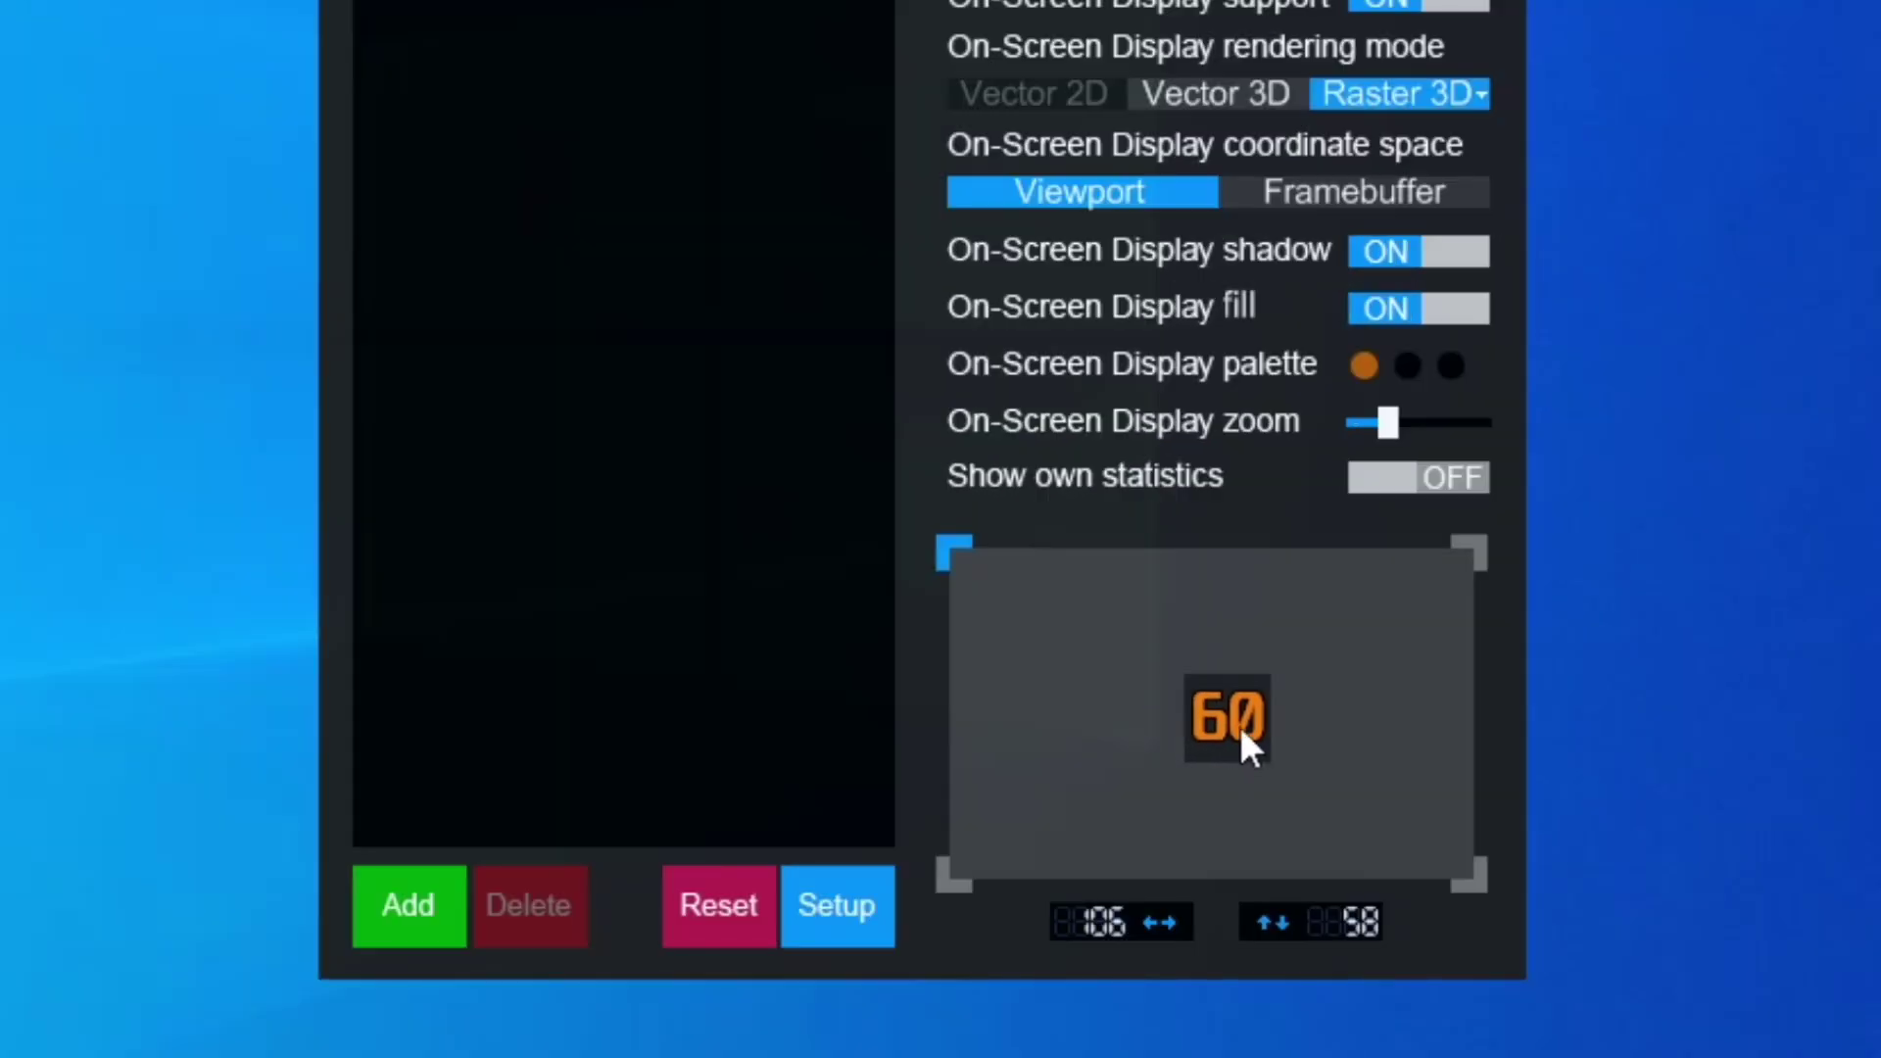
mouse_move(1114, 689)
left_mouse_down()
mouse_move(1087, 688)
mouse_move(1134, 693)
left_mouse_up()
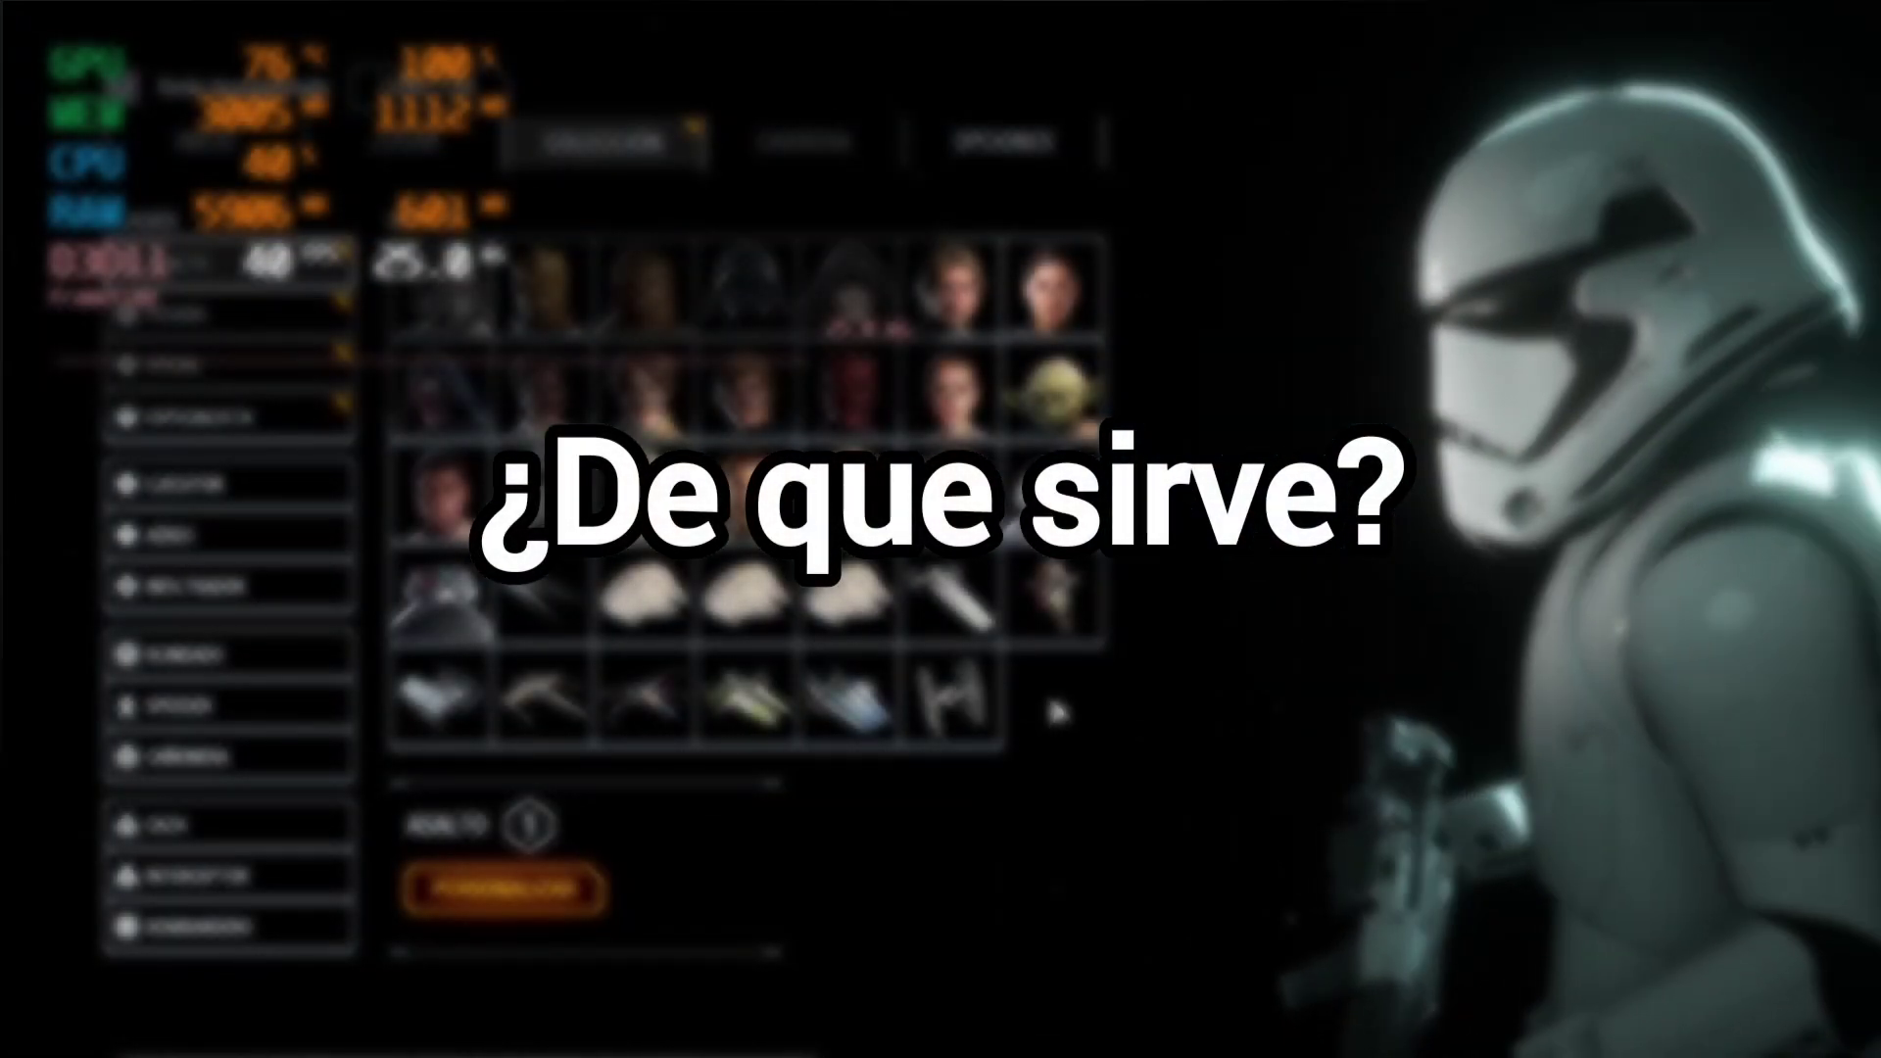
- Examine the performance overlay in STAR WARS Battlefront II while viewing Darth Maul, Han Solo, Iden Versio, Anakin Skywalker and Kylo Ren
left_click(845, 382)
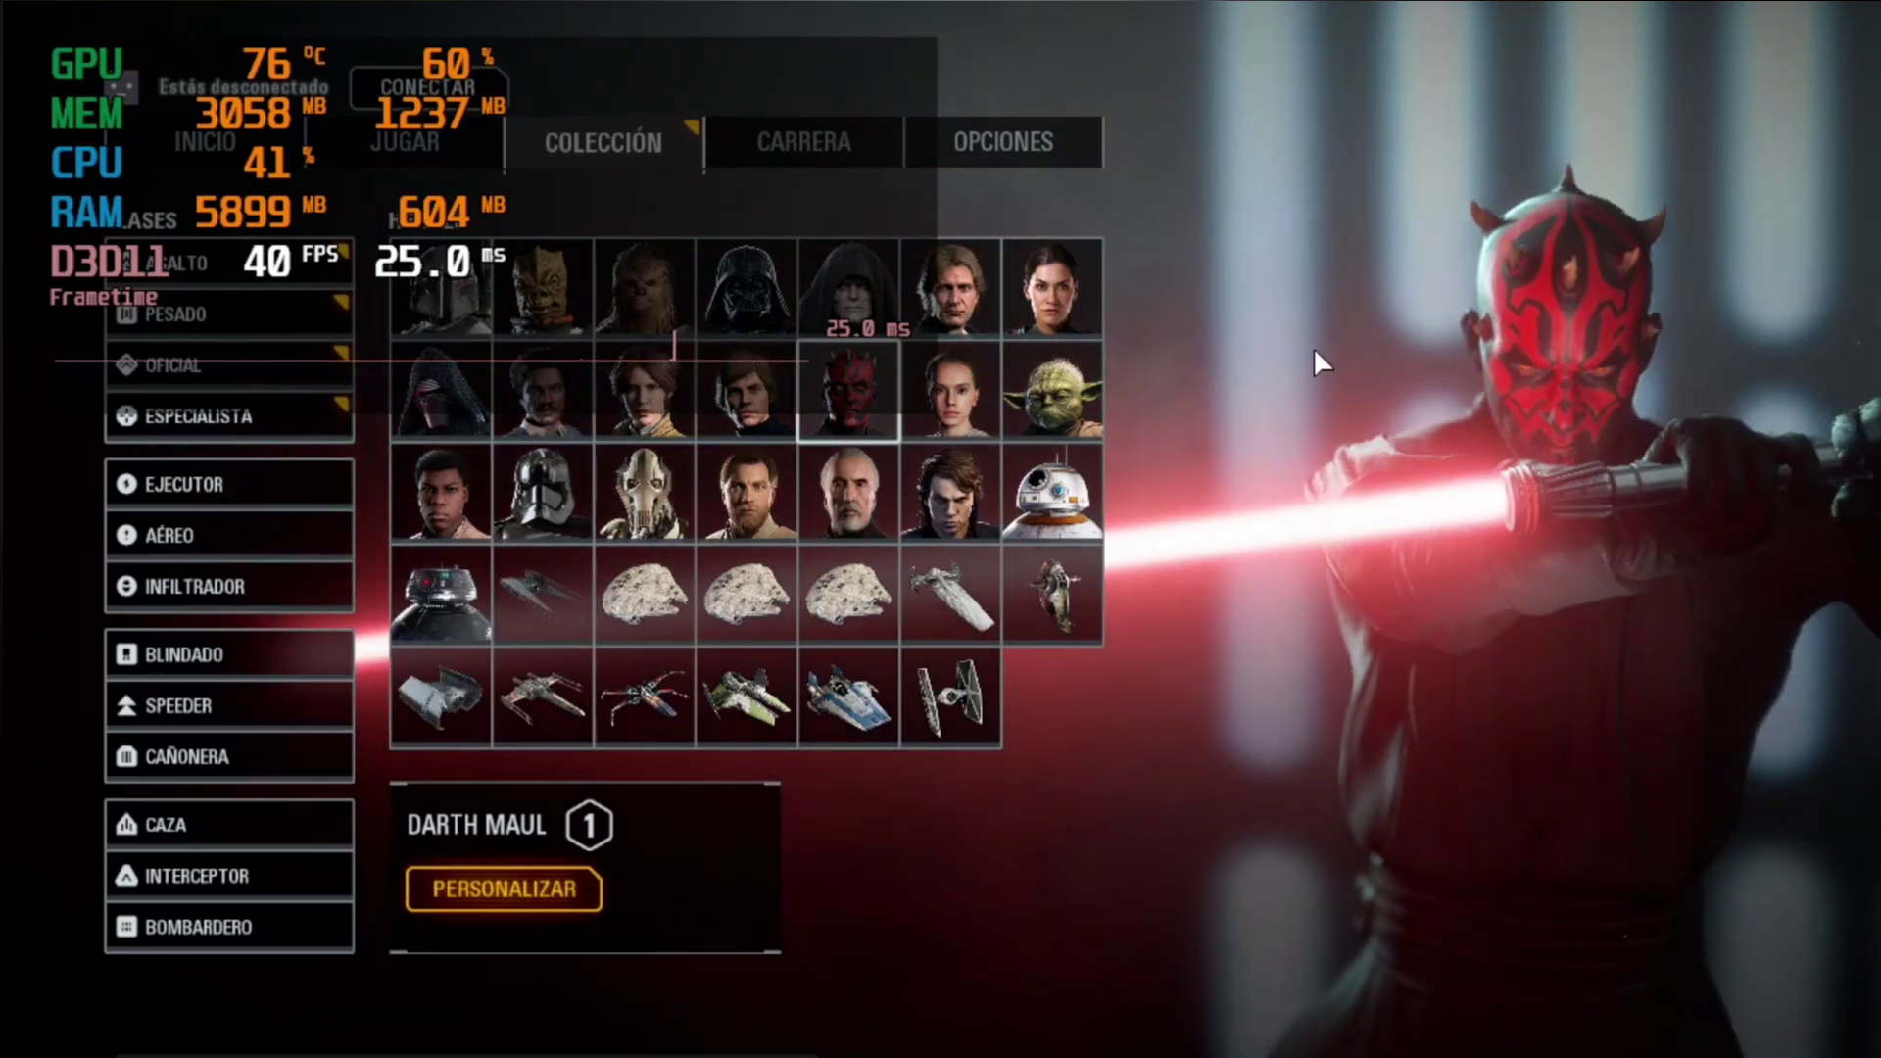
left_click(975, 292)
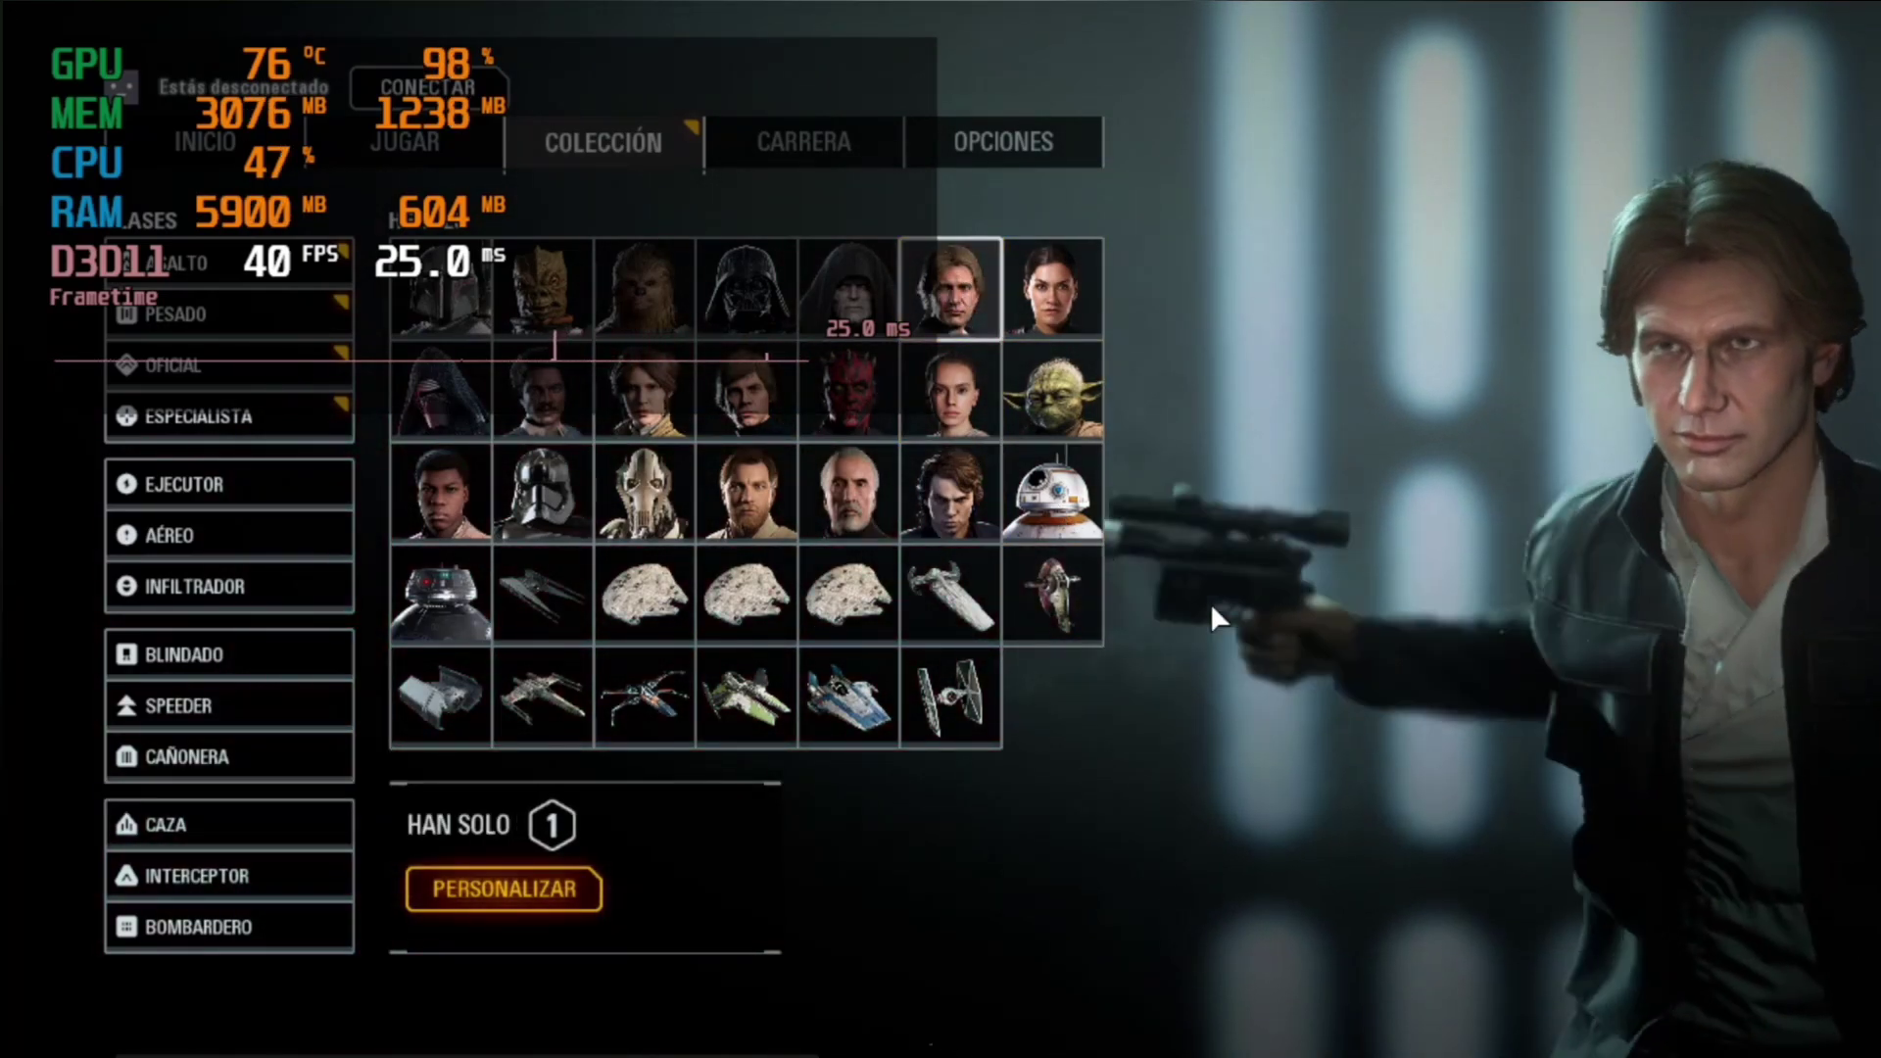
left_click(1090, 292)
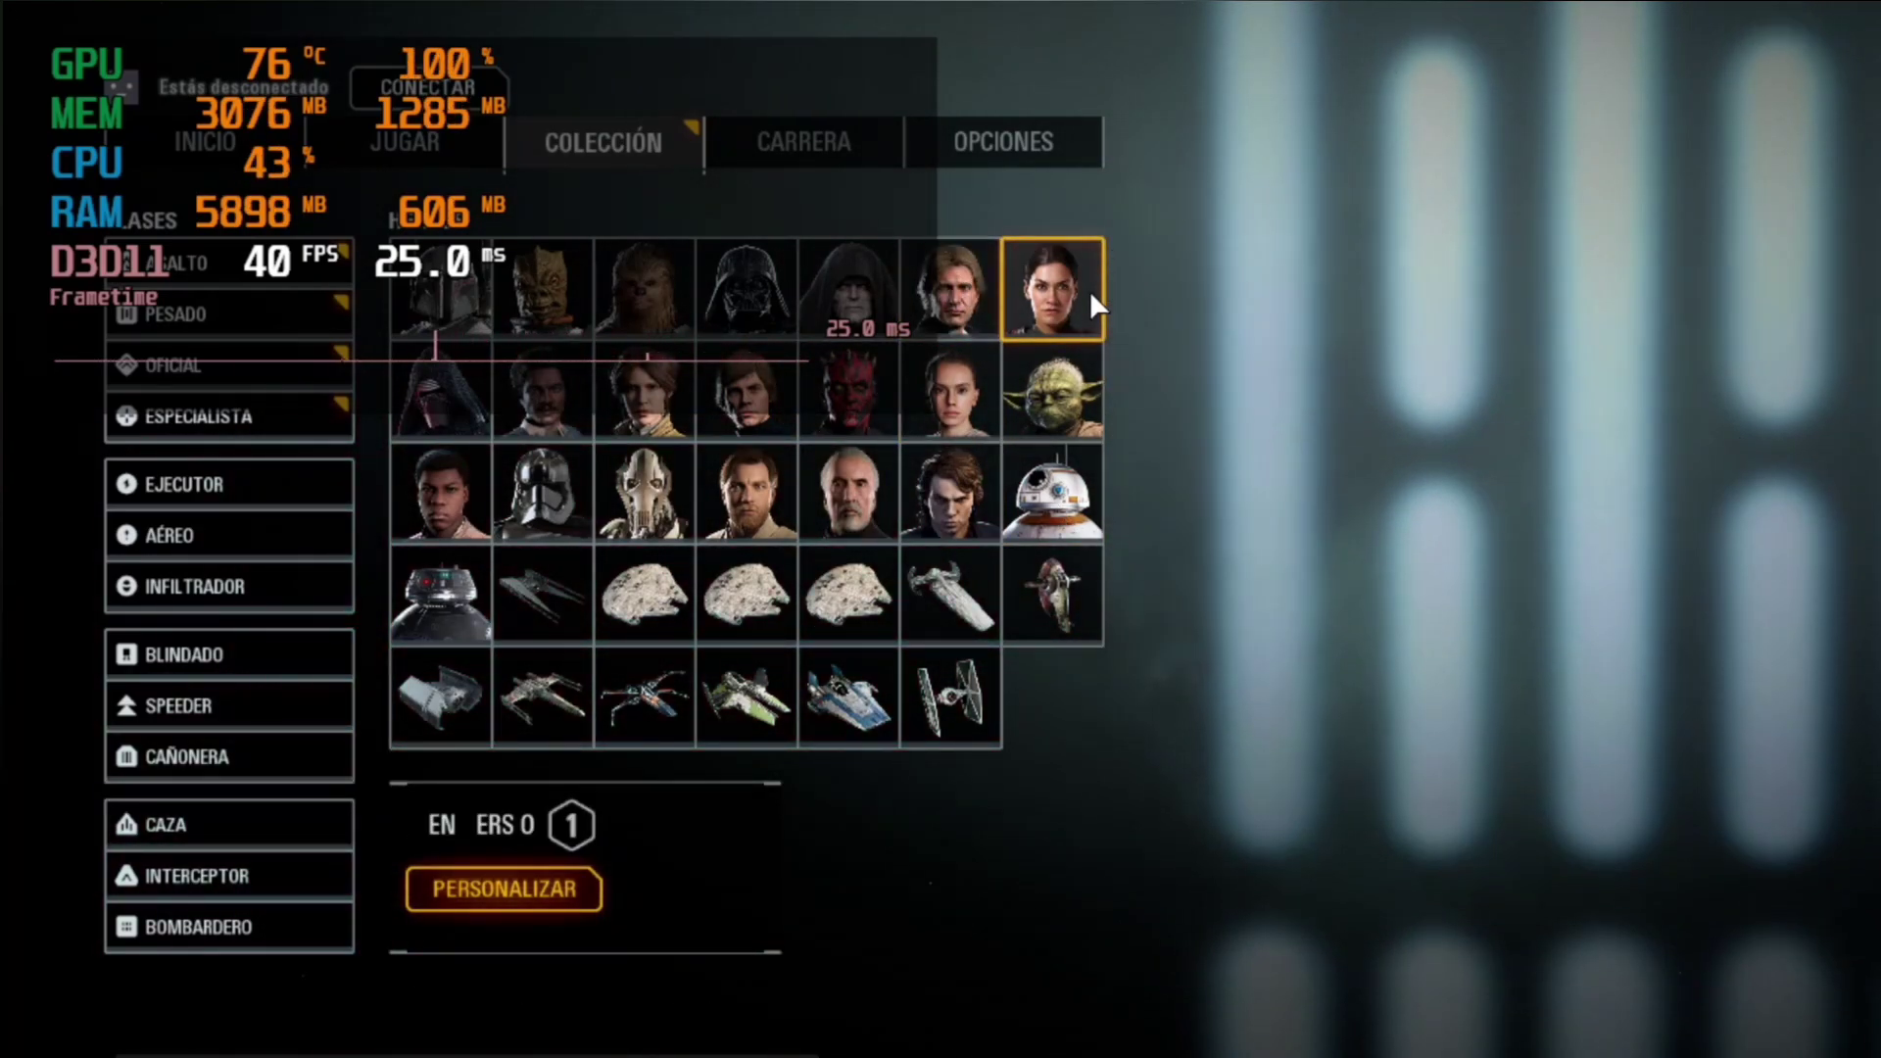
left_click(936, 487)
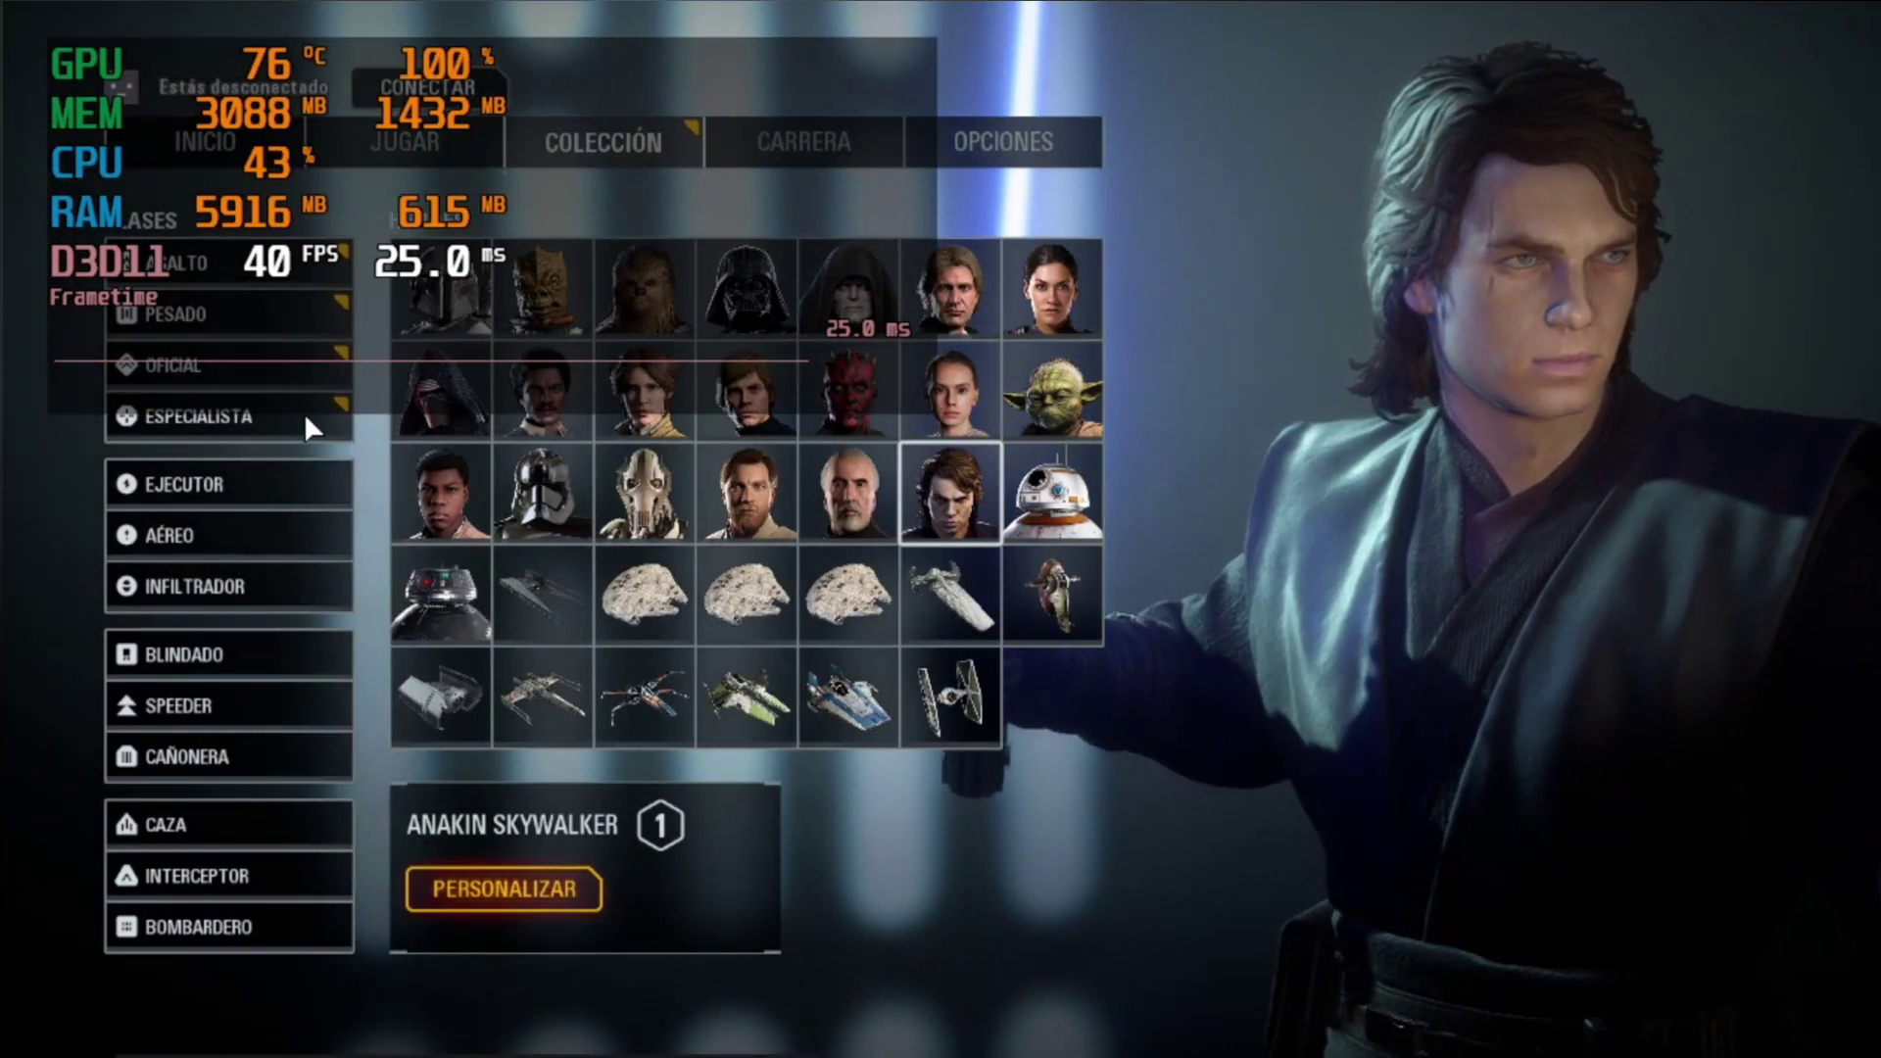
left_click(441, 390)
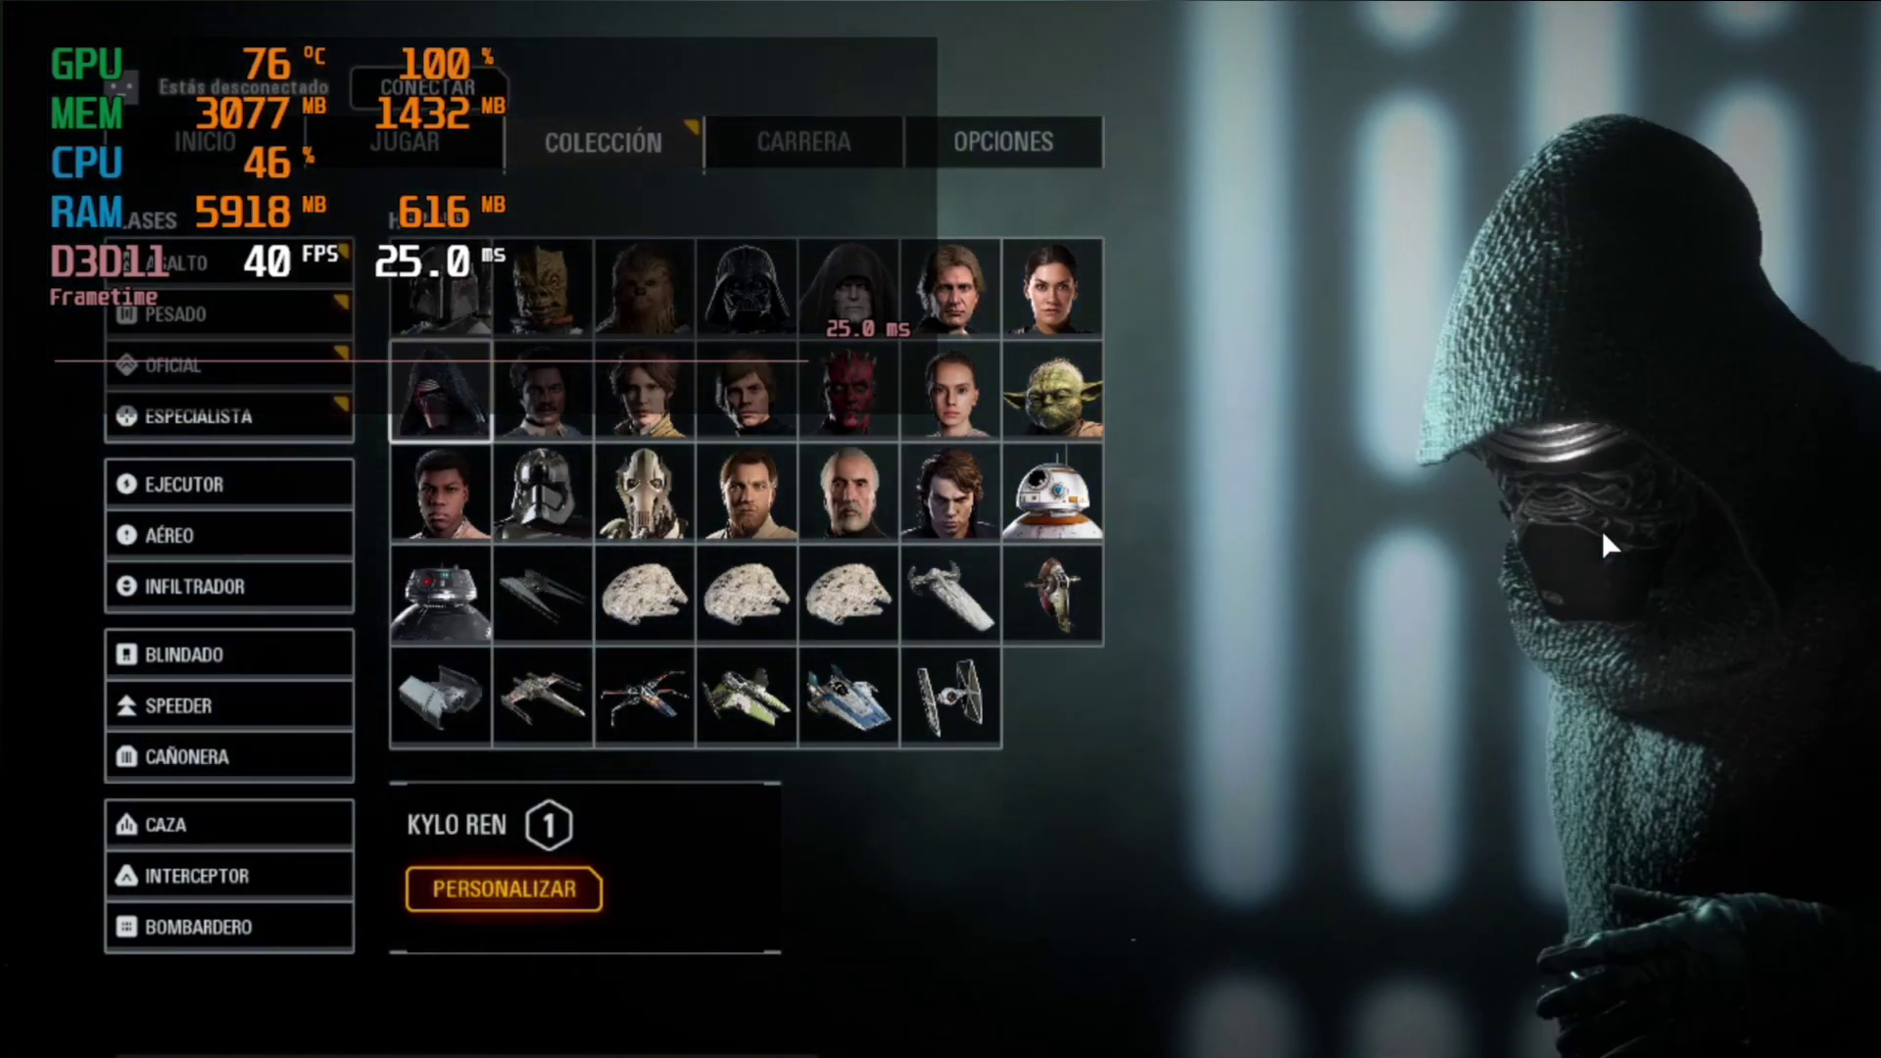